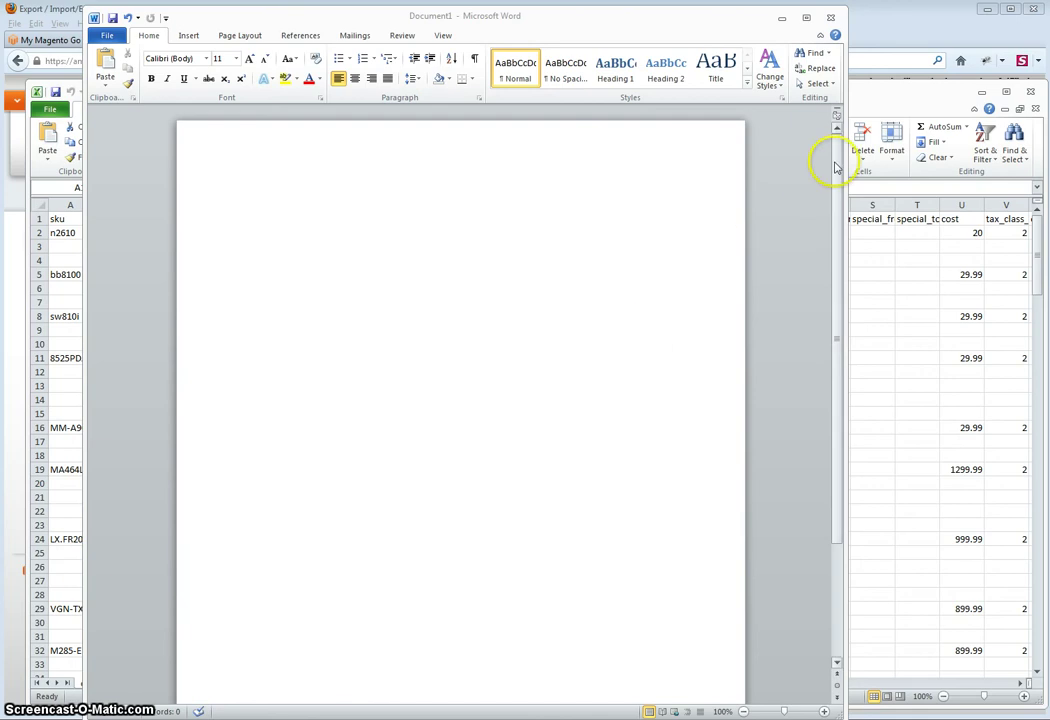
Step: Switch to the Magento Go admin in Firefox and set the export entity type to Products
click(945, 38)
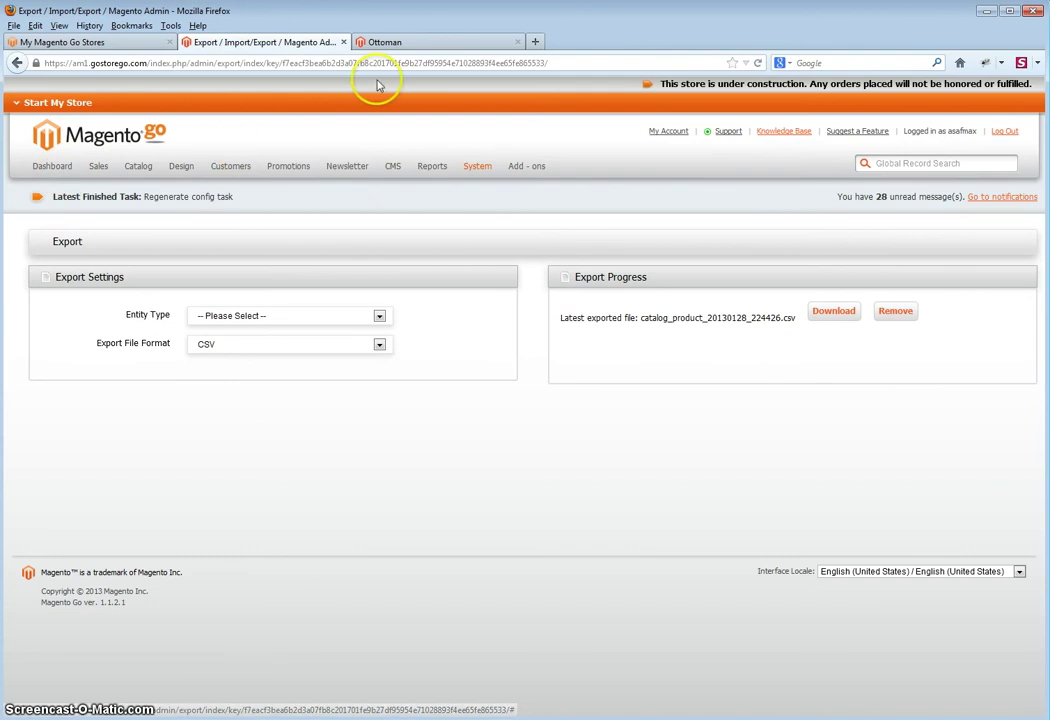
click(403, 46)
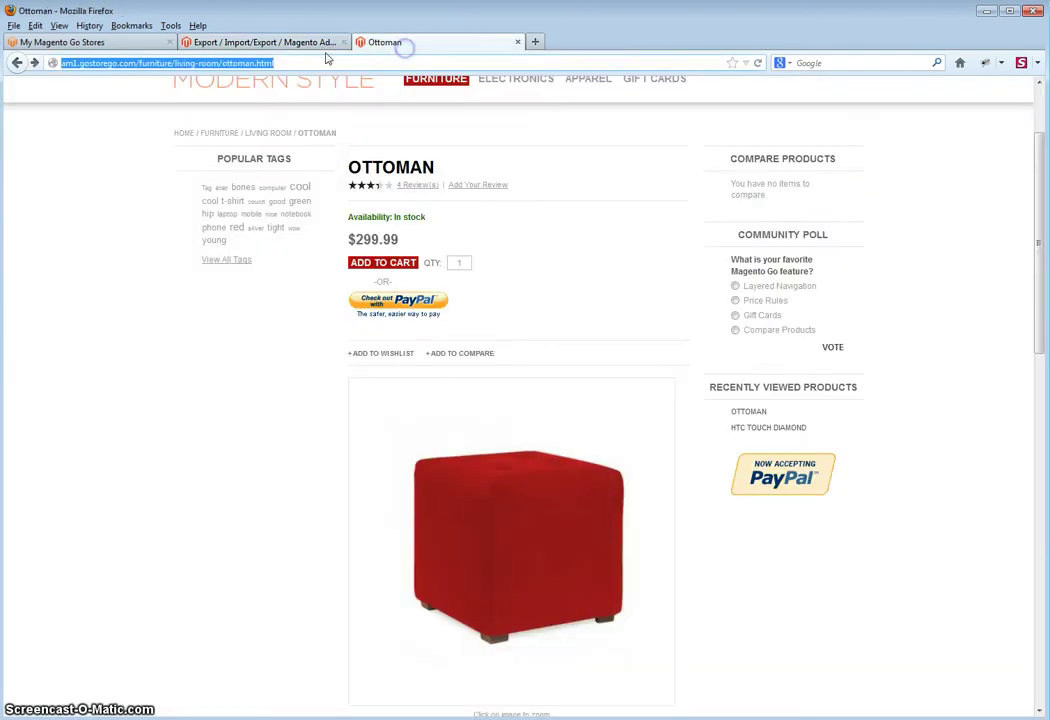
click(254, 44)
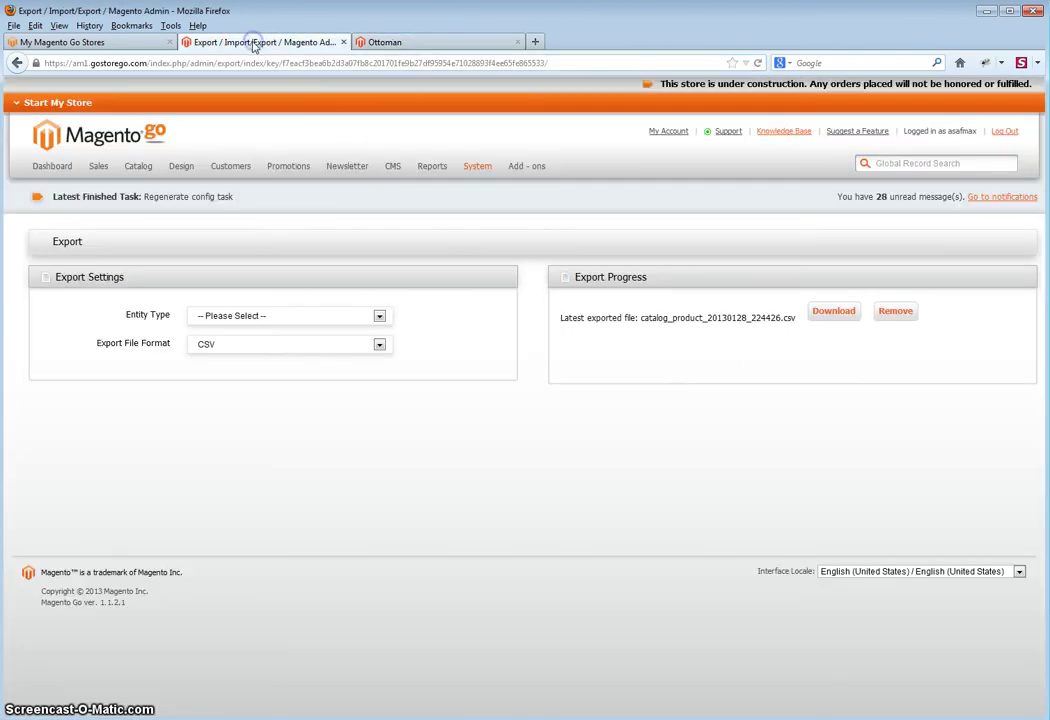
click(291, 326)
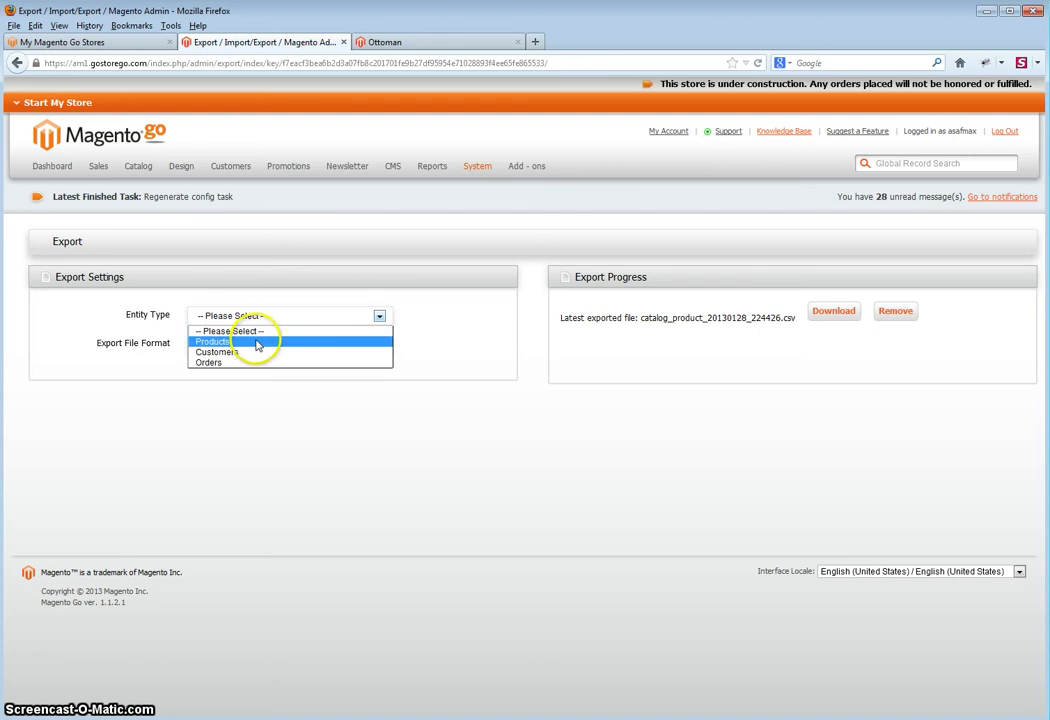
click(256, 342)
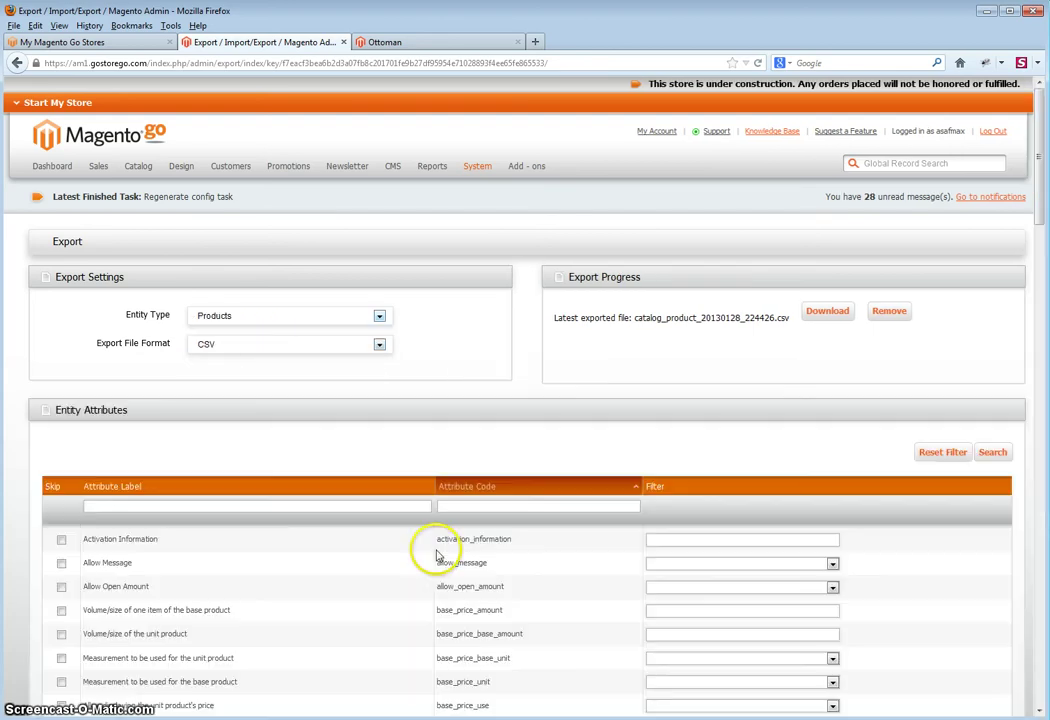
Step: Download the latest exported file, catalog_product_20130128_224426.csv, and save it
middle_click(865, 424)
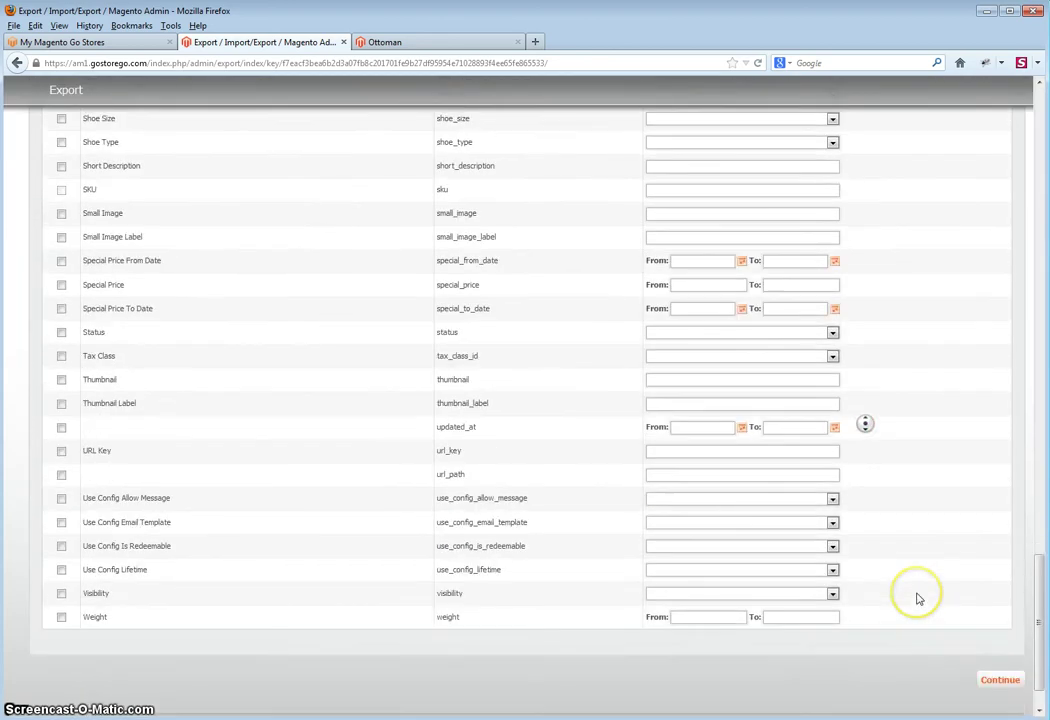
middle_click(911, 596)
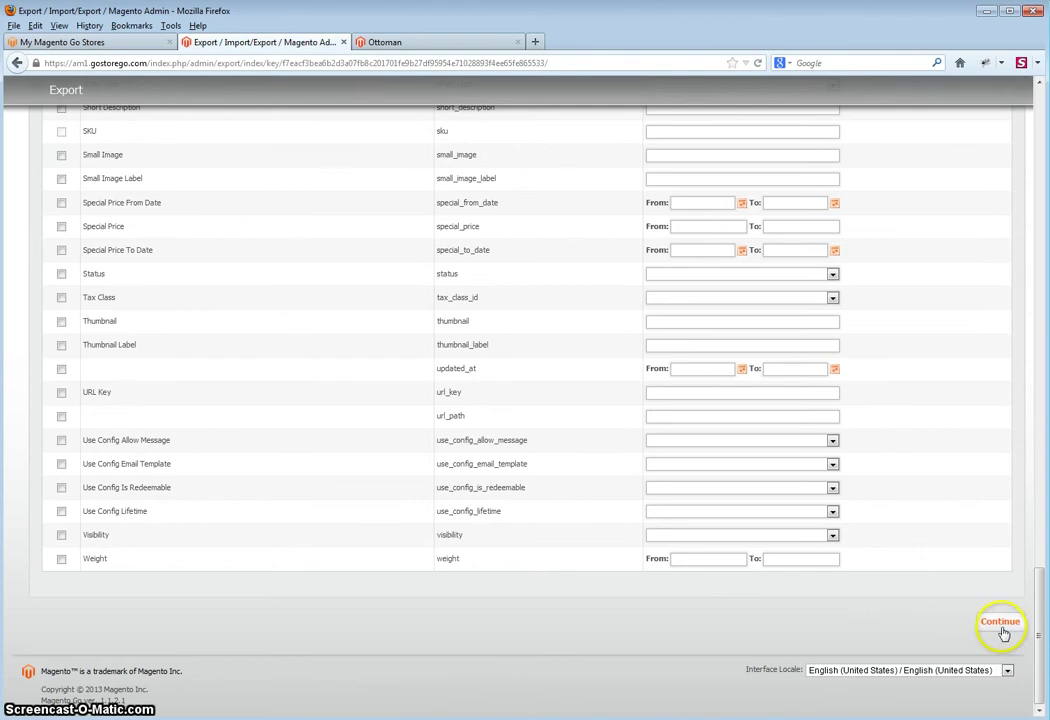
scroll(855, 613, up, 20)
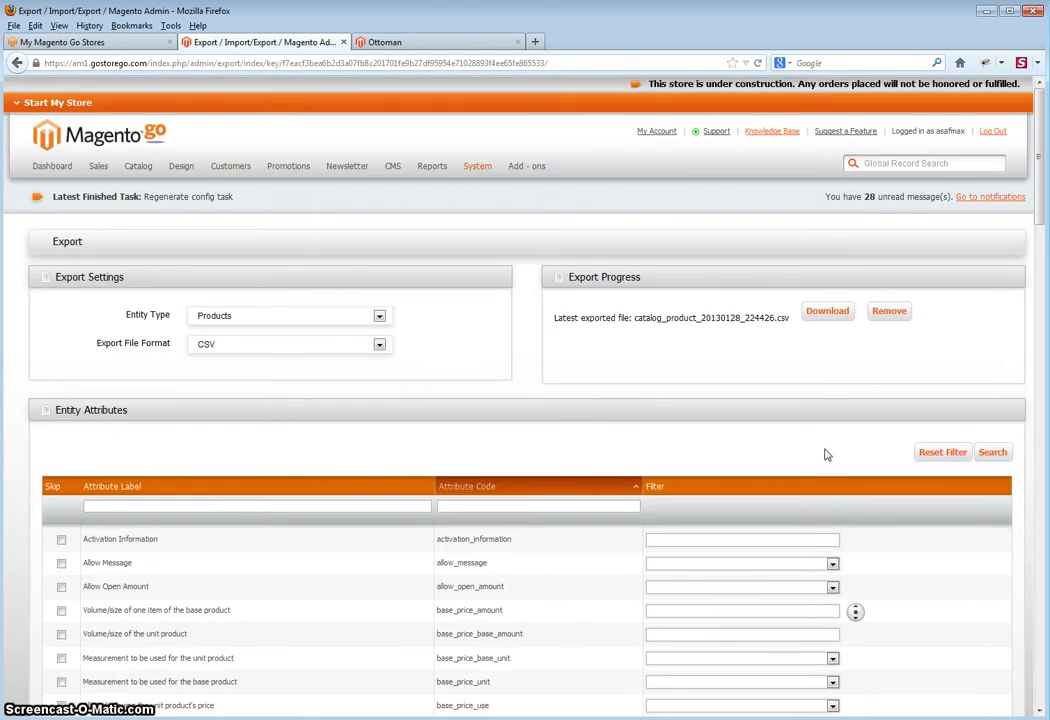
click(813, 447)
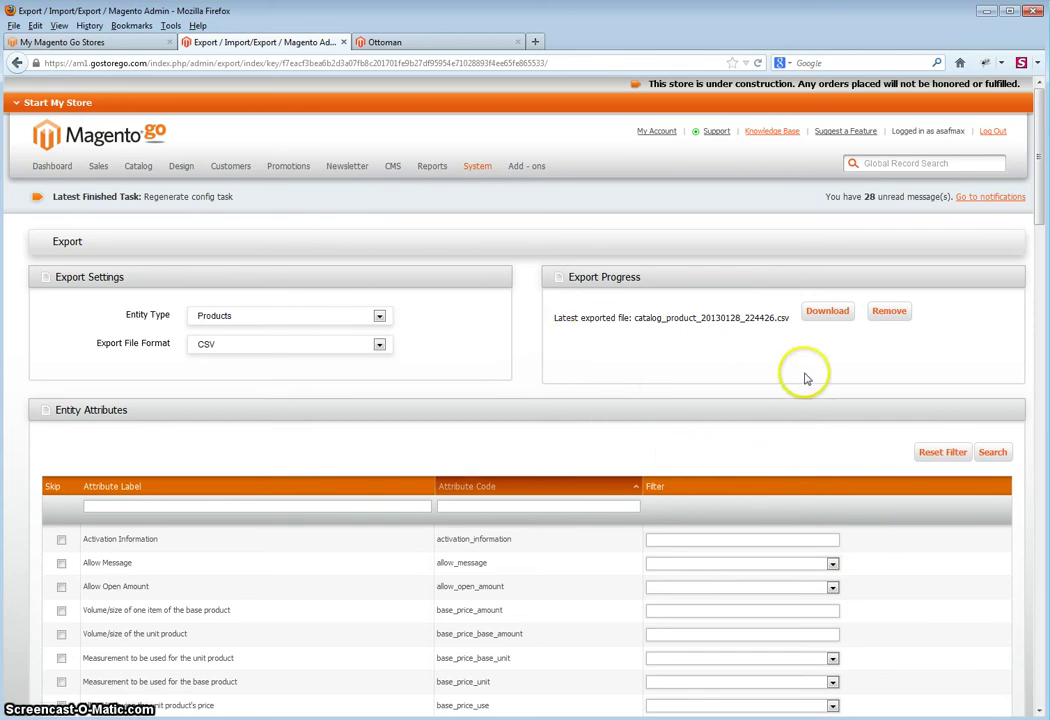
click(825, 323)
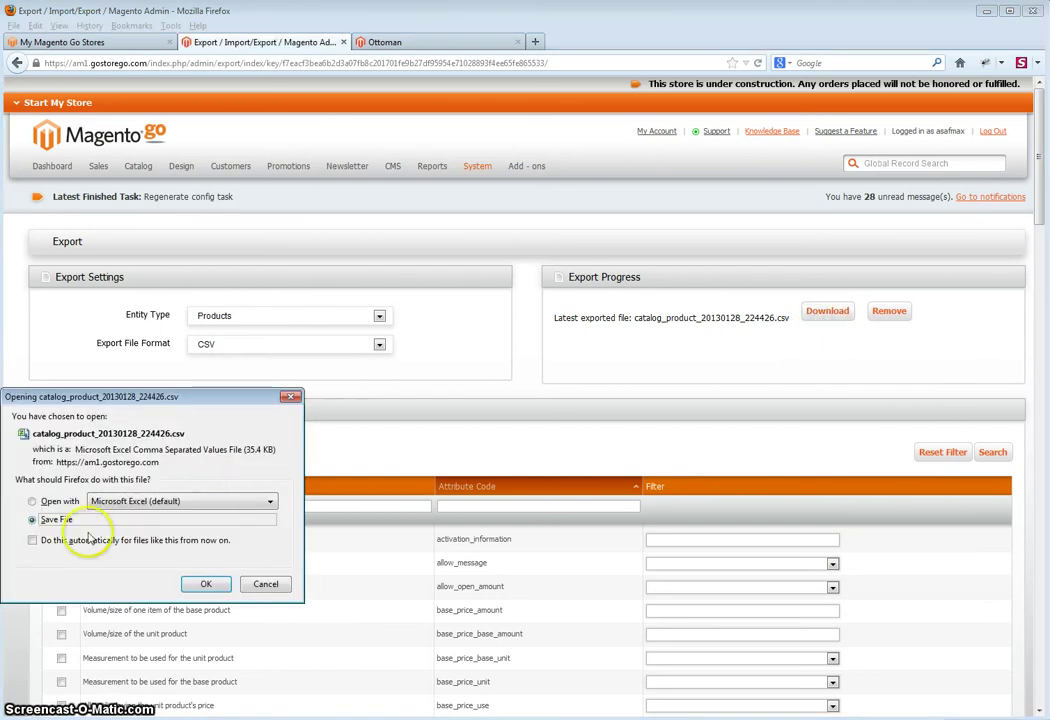
click(207, 586)
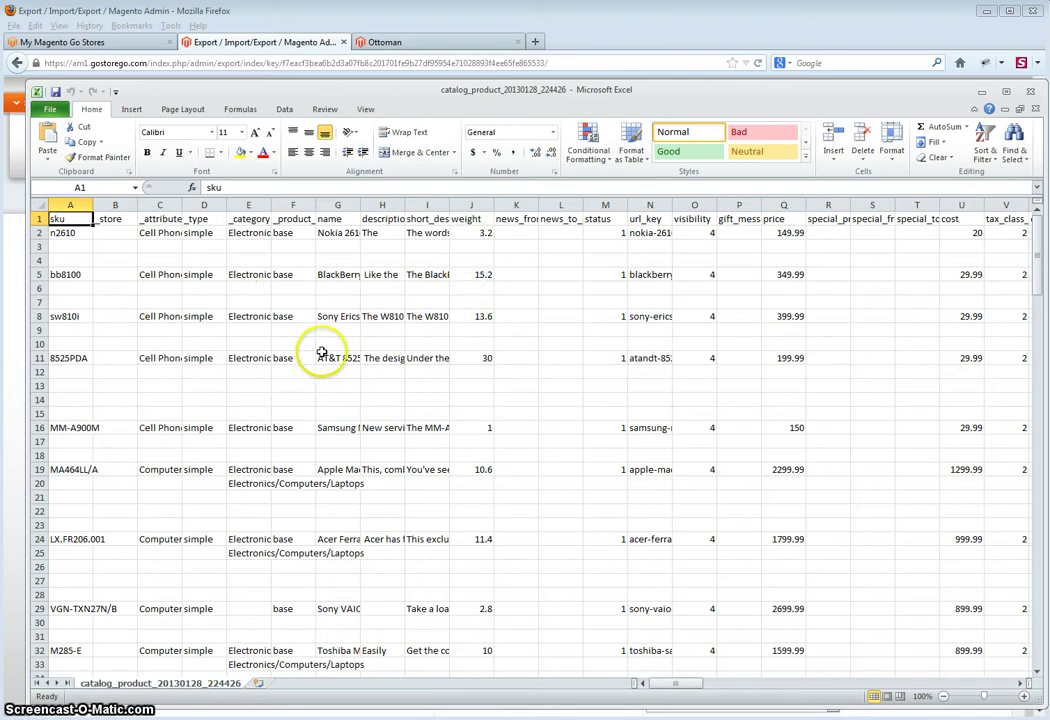
Step: Return to the browser and open the storefront home page at am1.gostorego.com from the Ottoman product page
click(337, 22)
click(388, 44)
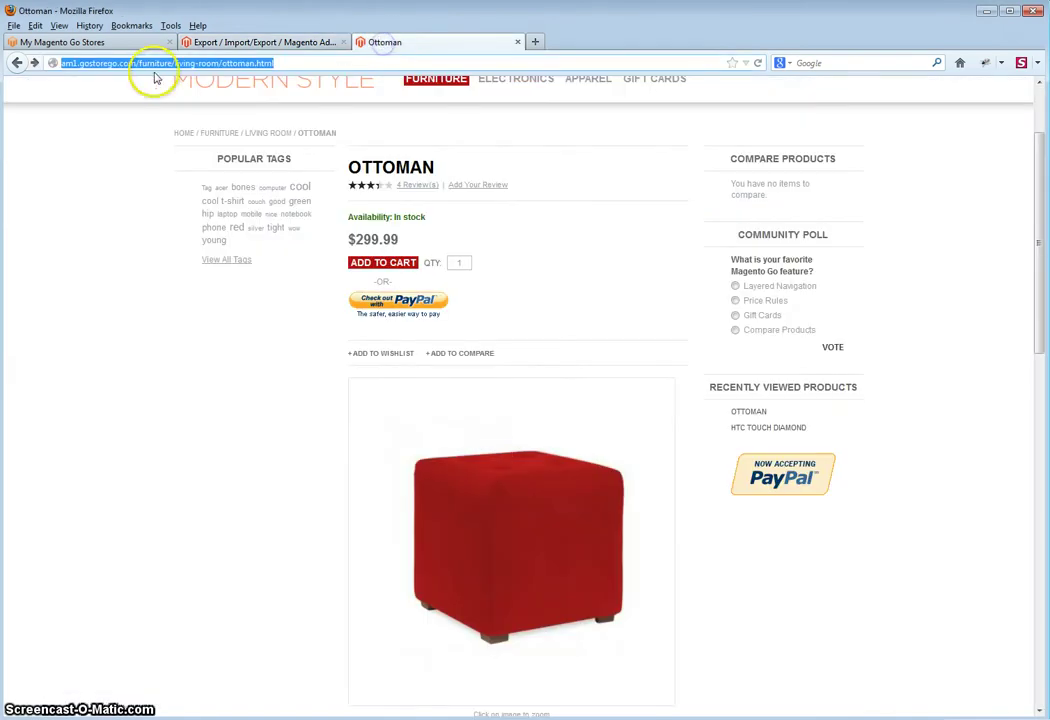
click(204, 88)
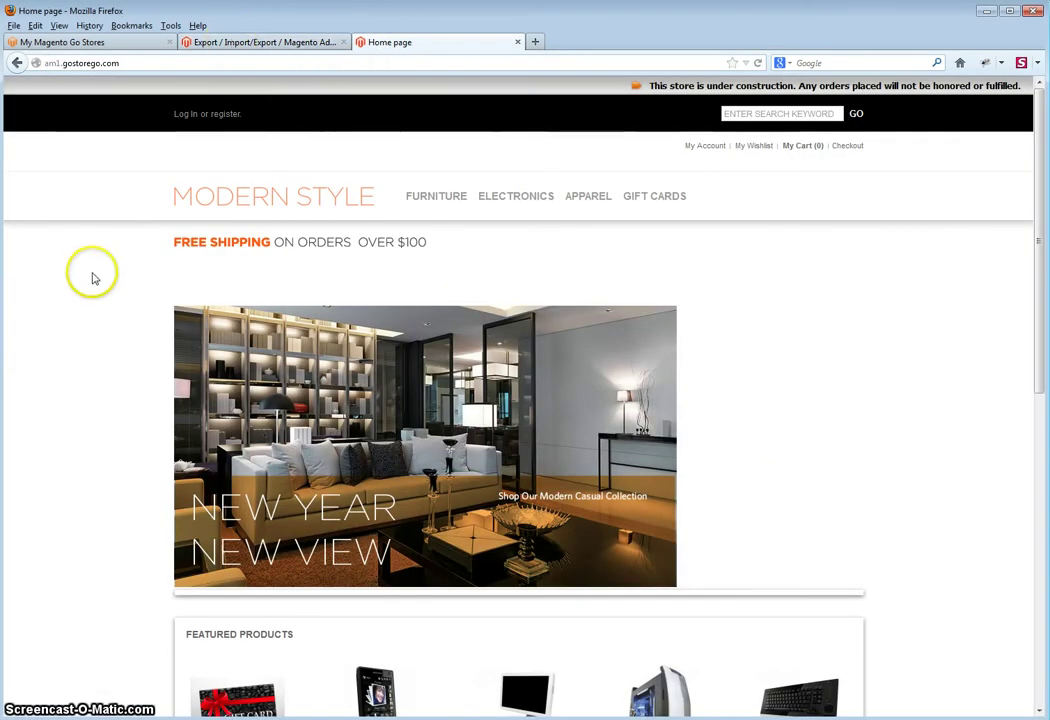
Step: Switch to the exported catalog in Excel and check the name of the first product, SKU n2610
click(244, 42)
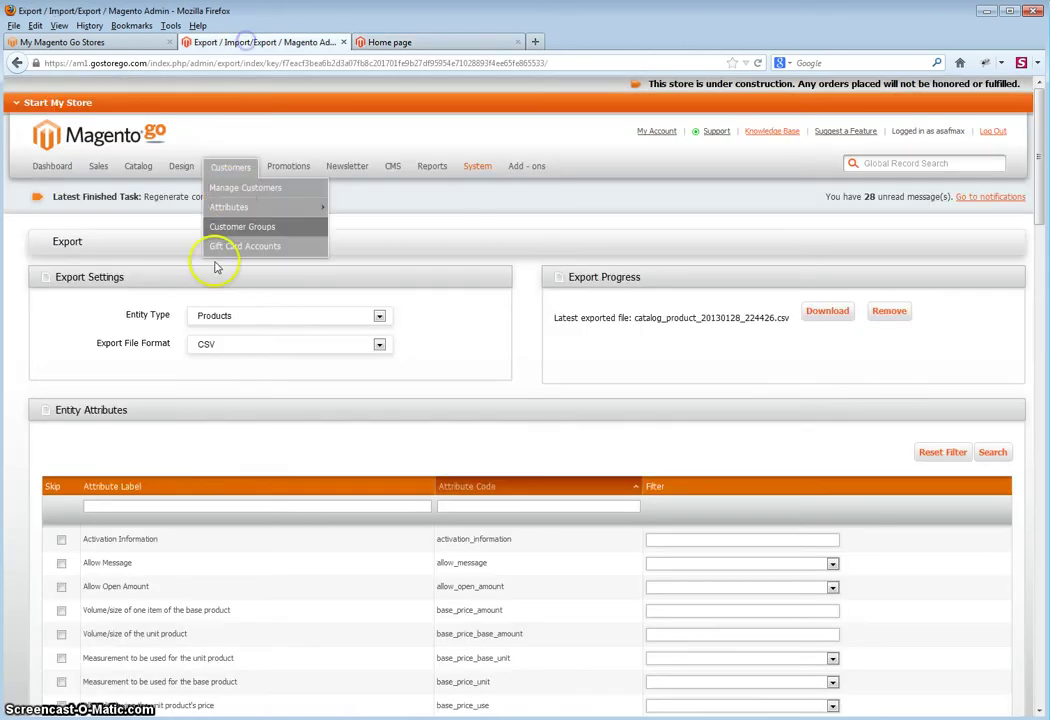
click(385, 42)
key(alt+Tab)
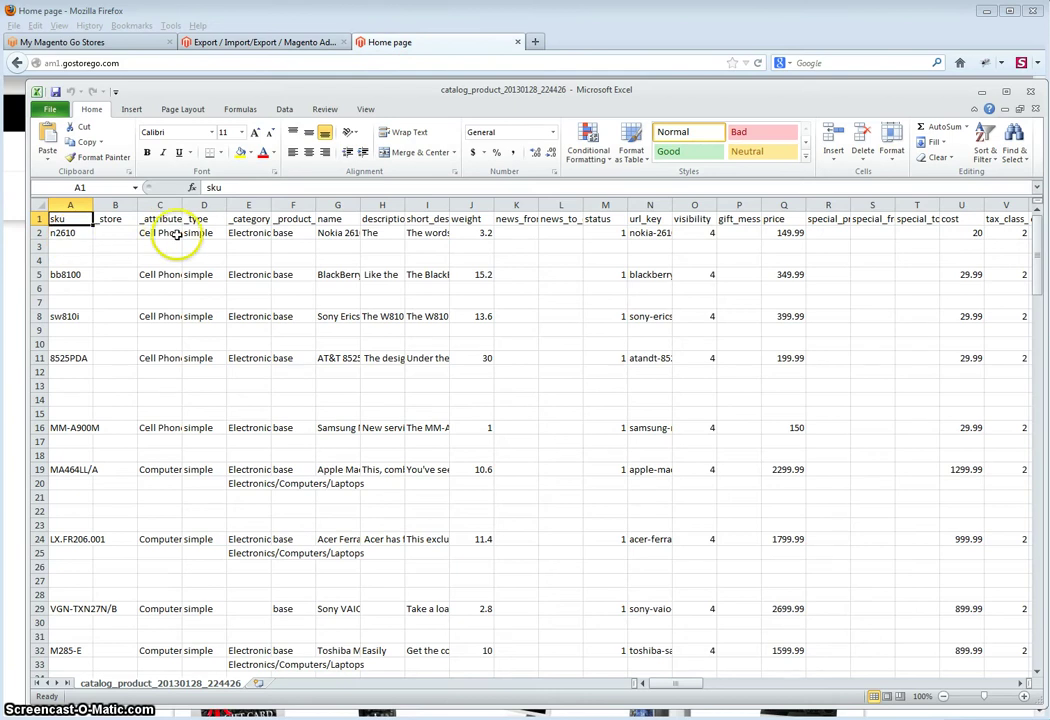
click(350, 234)
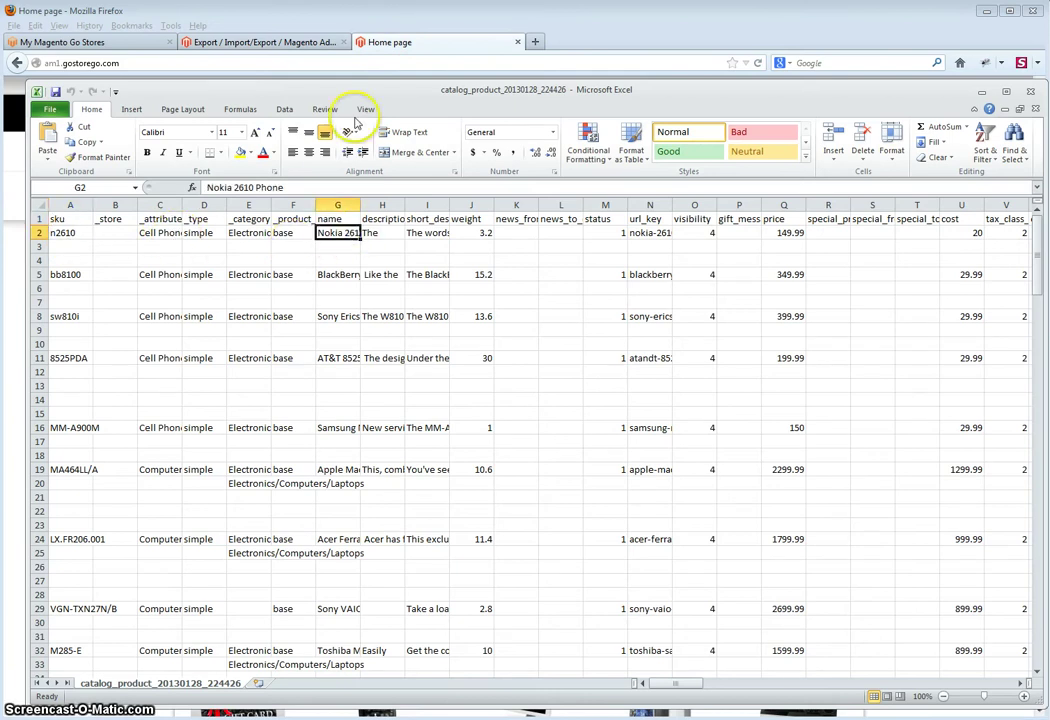
Step: Switch back to the storefront in Firefox, search for "nokia" and open the Nokia 2610 Phone product page
click(258, 42)
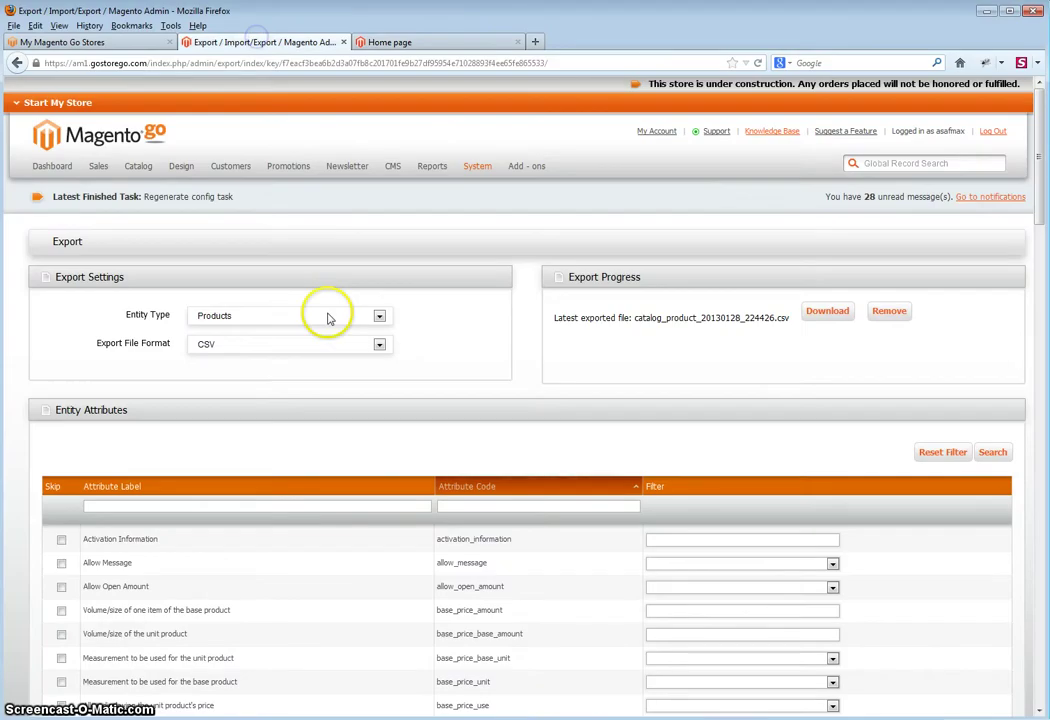
click(372, 42)
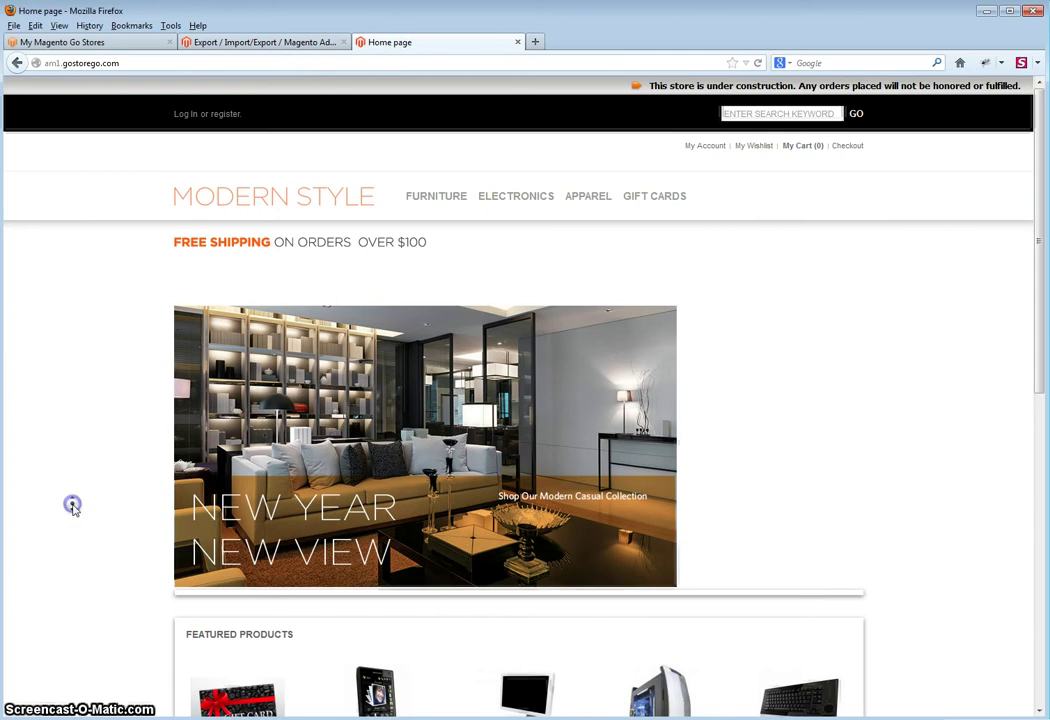
scroll(72, 505, down, 5)
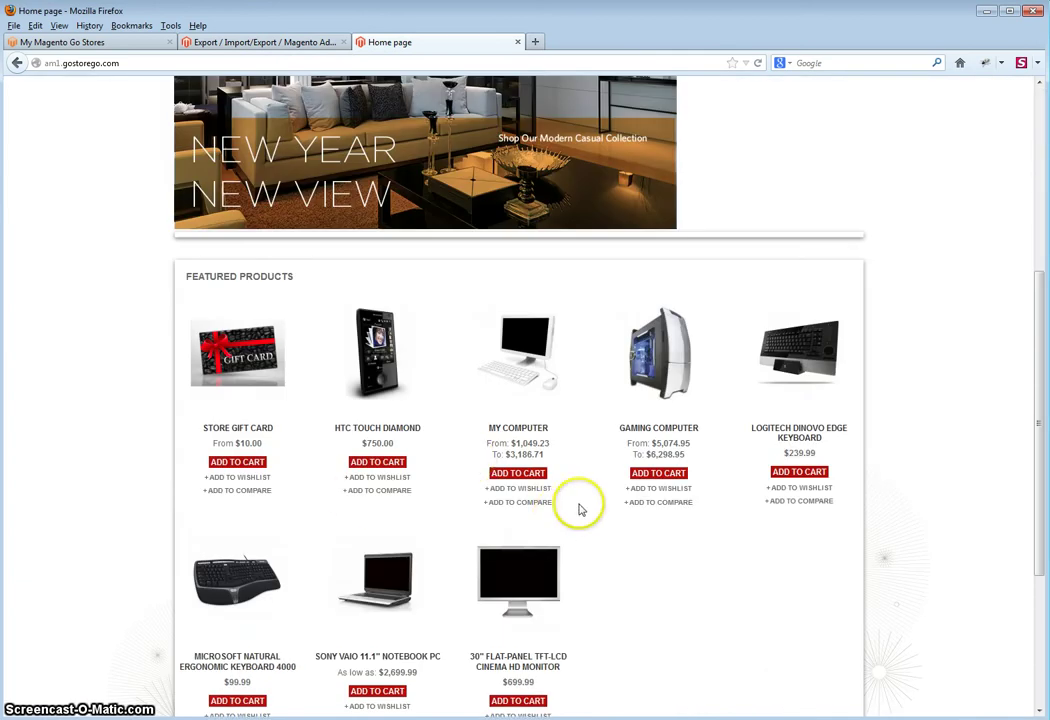
scroll(773, 103, up, 5)
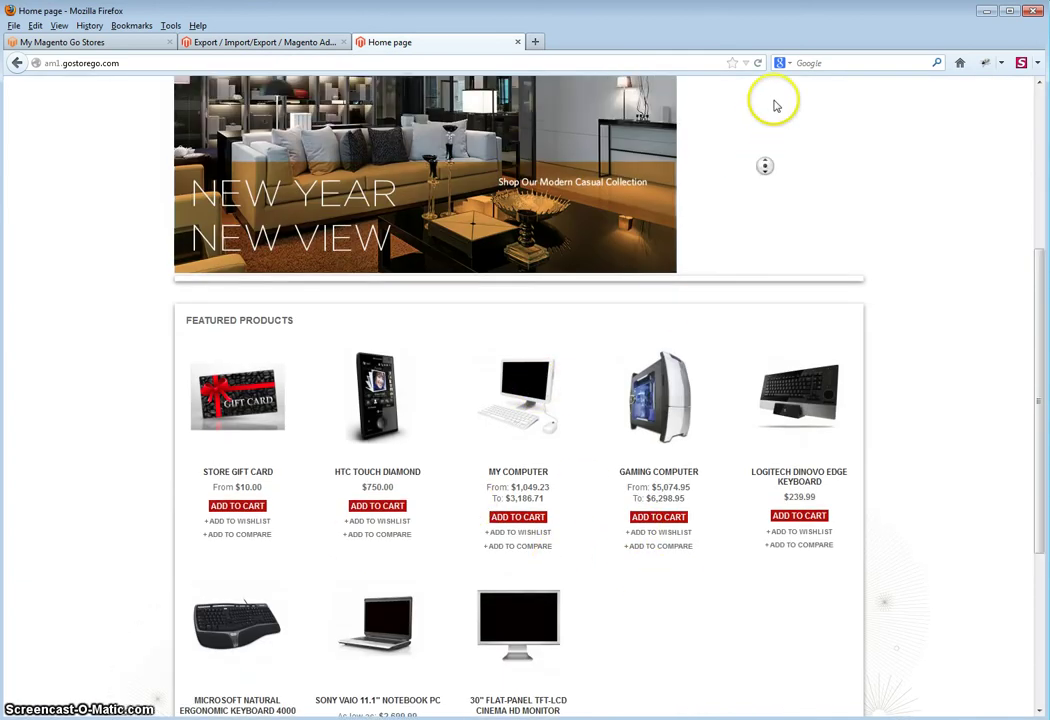
click(777, 113)
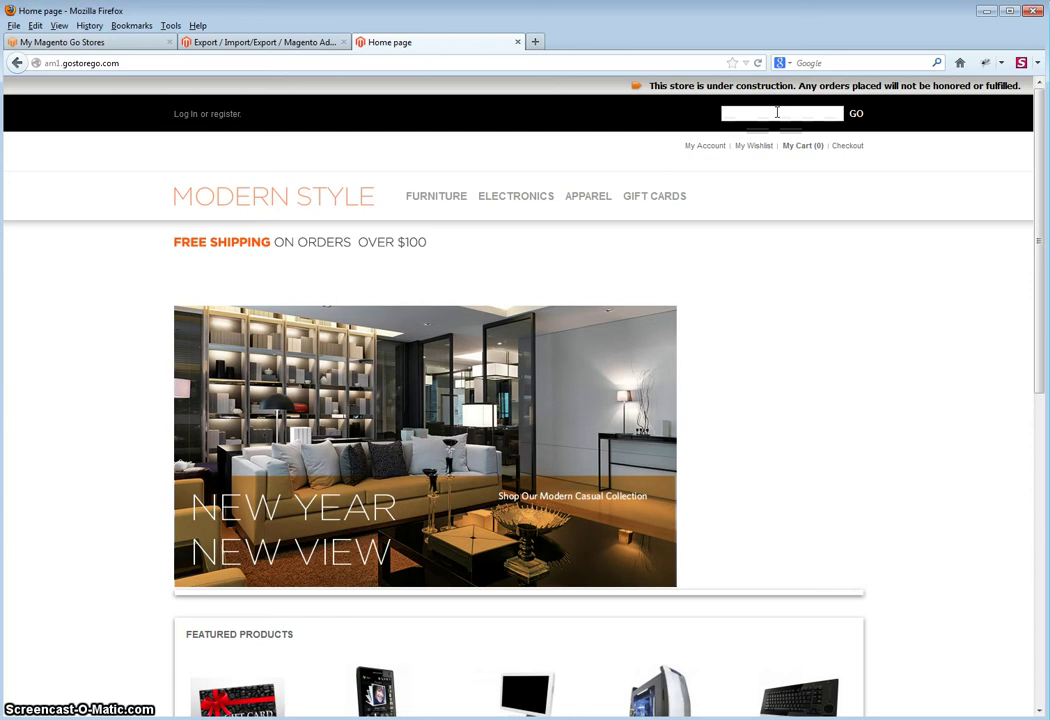
text(nokia)
key(Return)
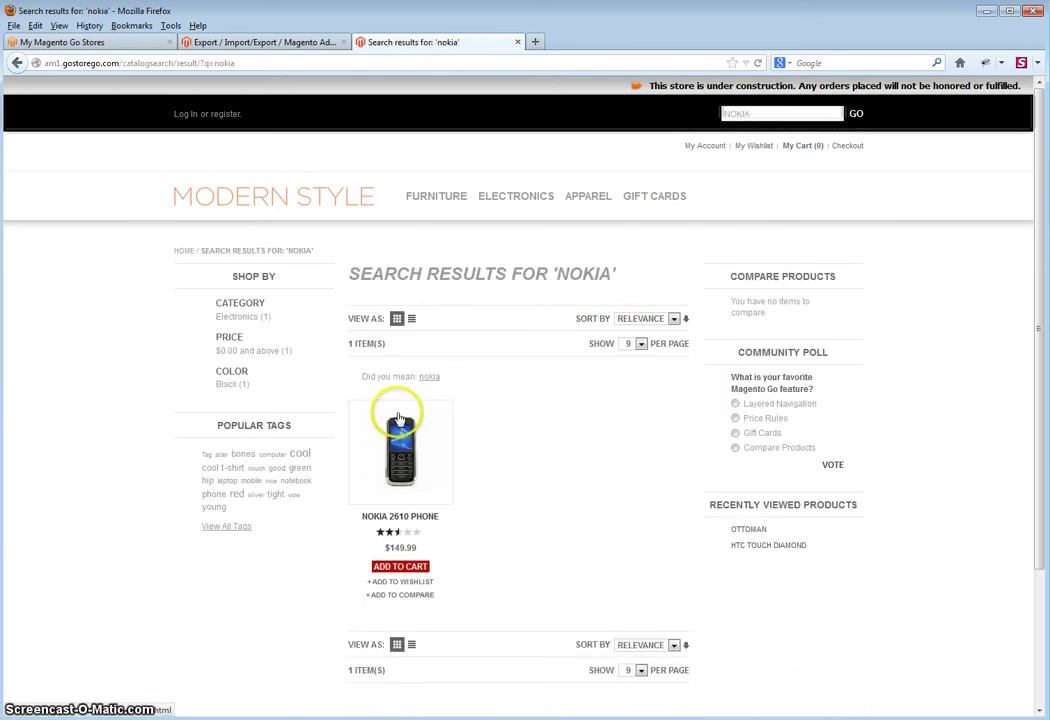
click(399, 417)
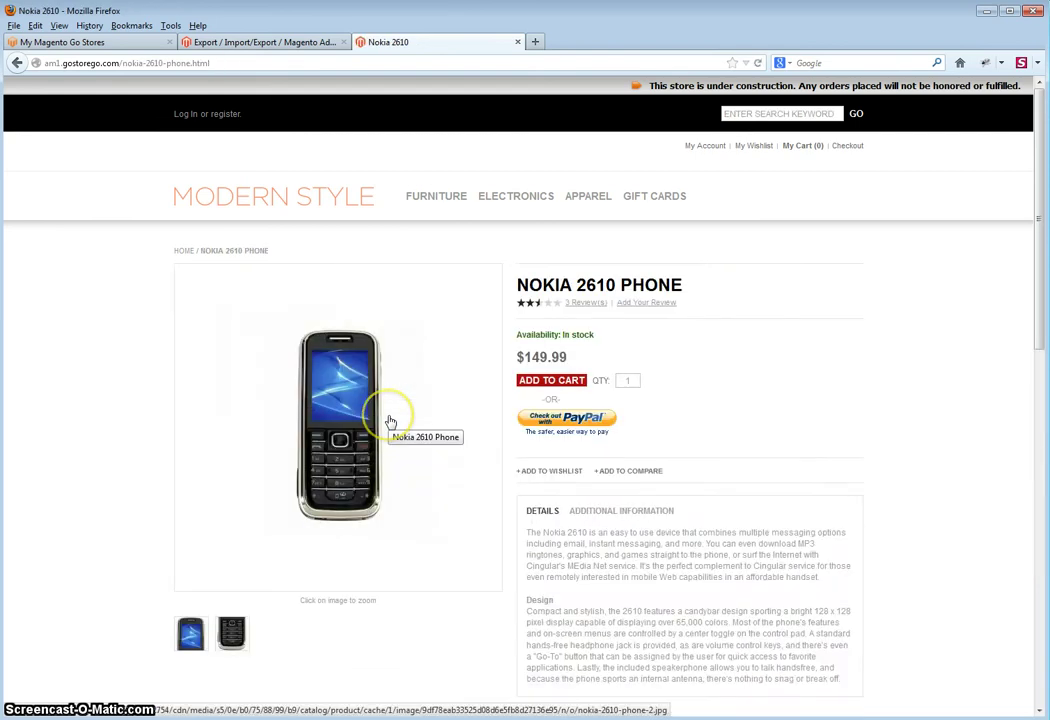
Step: Open the Nokia 2610 Phone's main product image on its own and copy its full web address
right_click(367, 383)
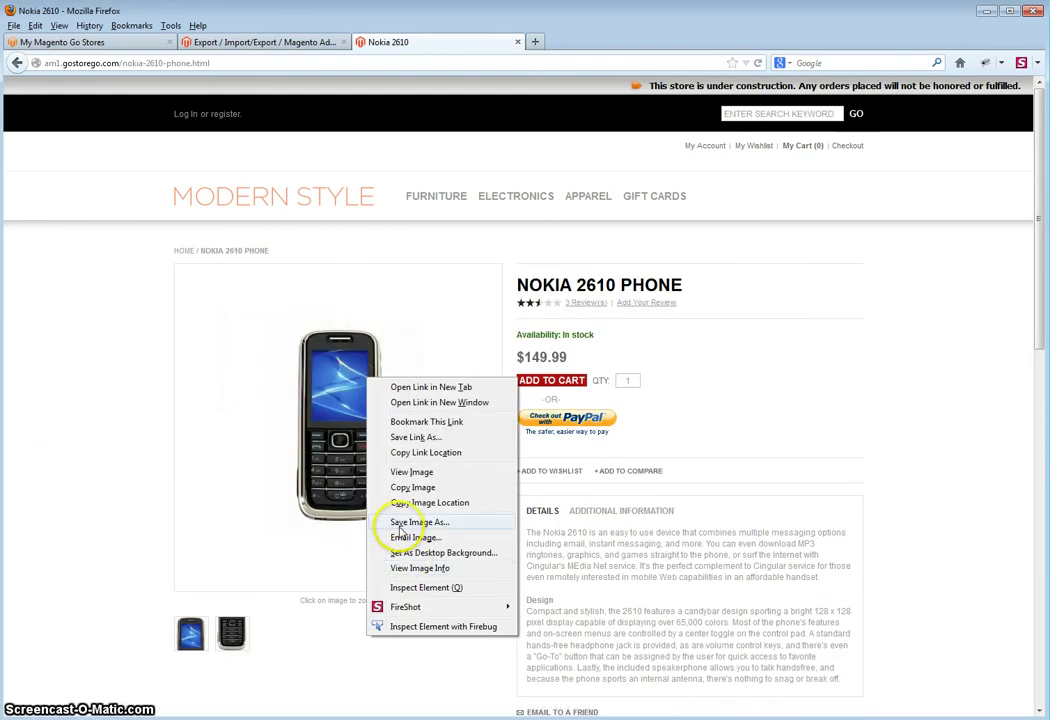
click(409, 472)
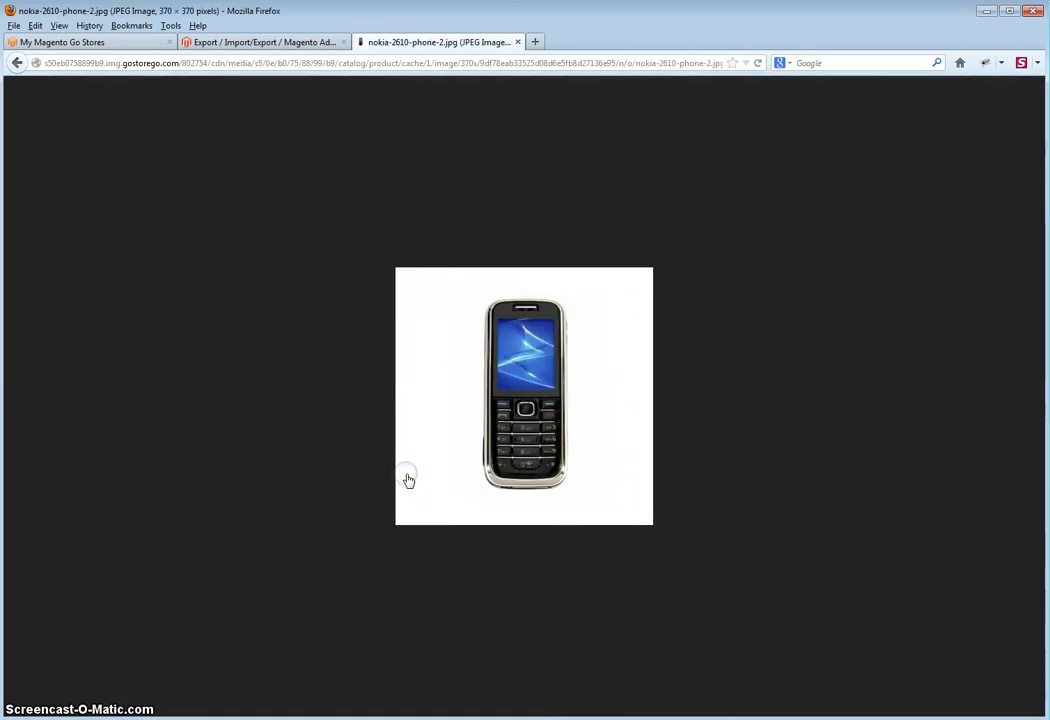
click(60, 63)
key(ctrl+c)
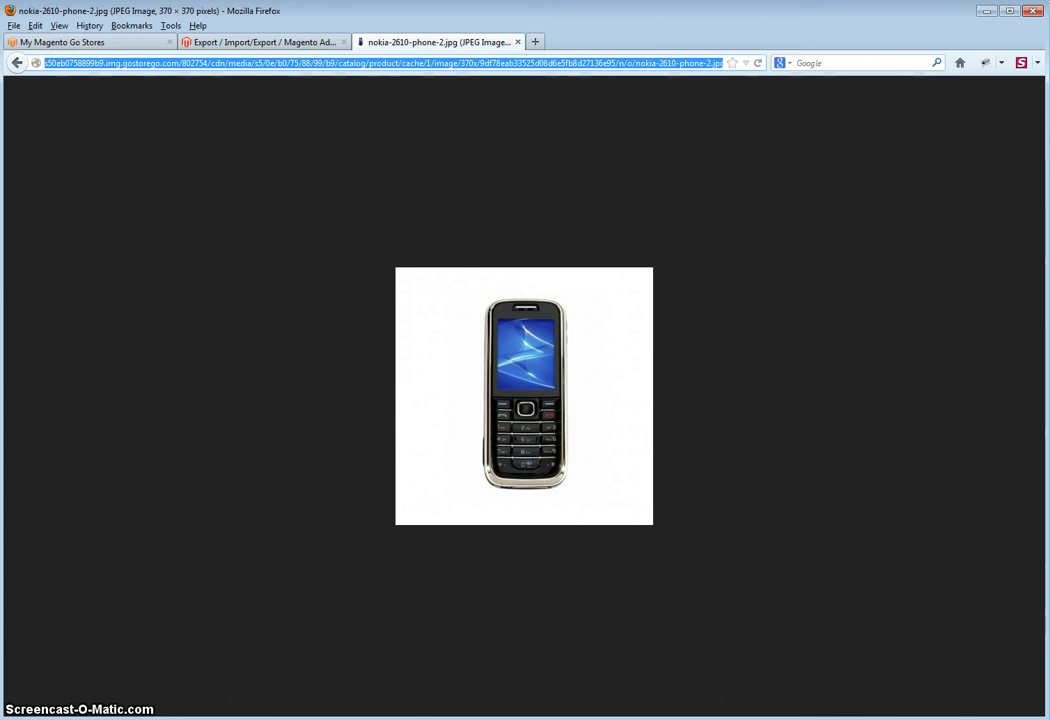
Step: Switch to the blank Word document and paste the copied image address into it
key(alt+Tab)
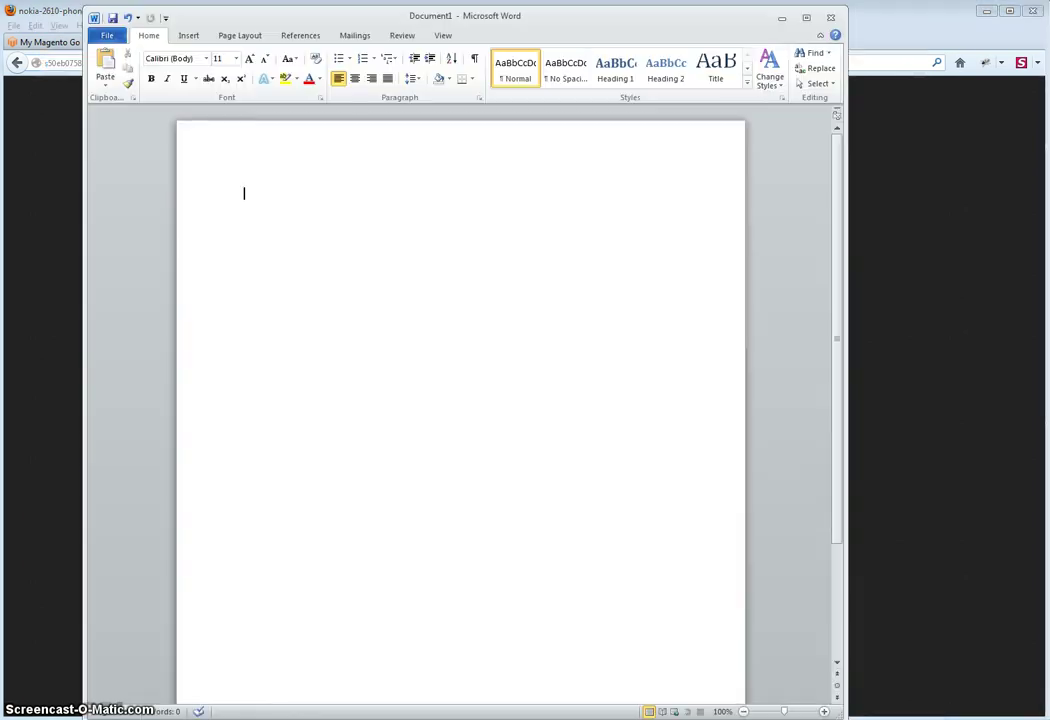
key(ctrl+v)
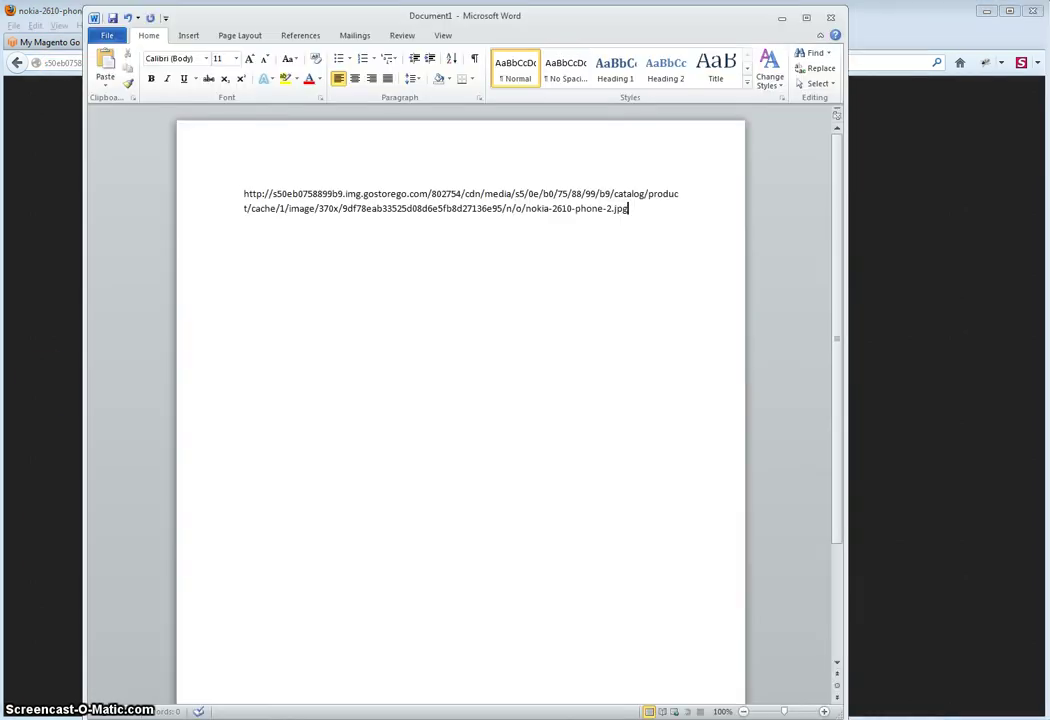
triple_click(195, 323)
click(405, 272)
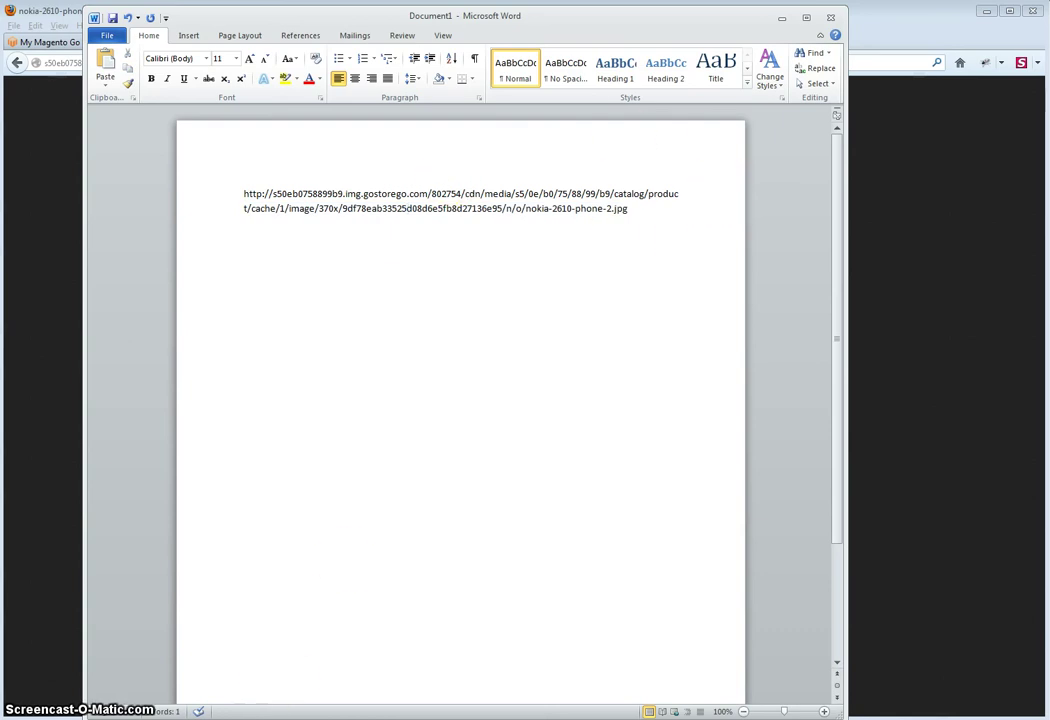
Step: Switch to the exported catalog in Excel and look through the later columns, including links, tier prices and custom options, for the image field
key(alt+Tab)
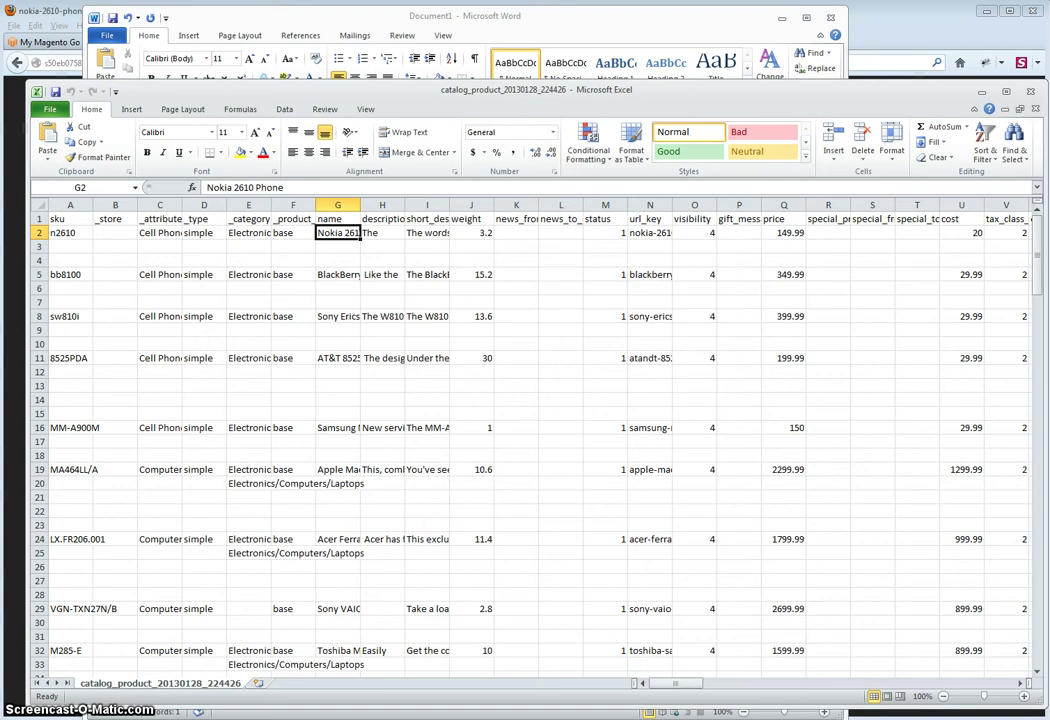
click(408, 257)
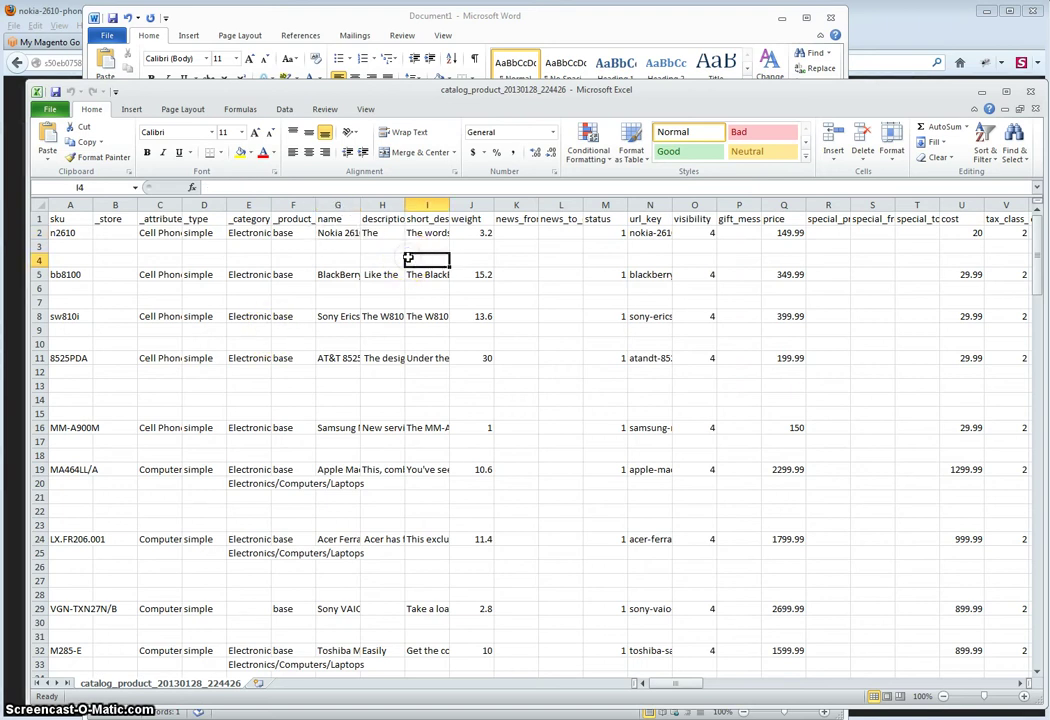
key(ctrl+Right)
key(Up)
key(Up)
key(Down)
key(Down)
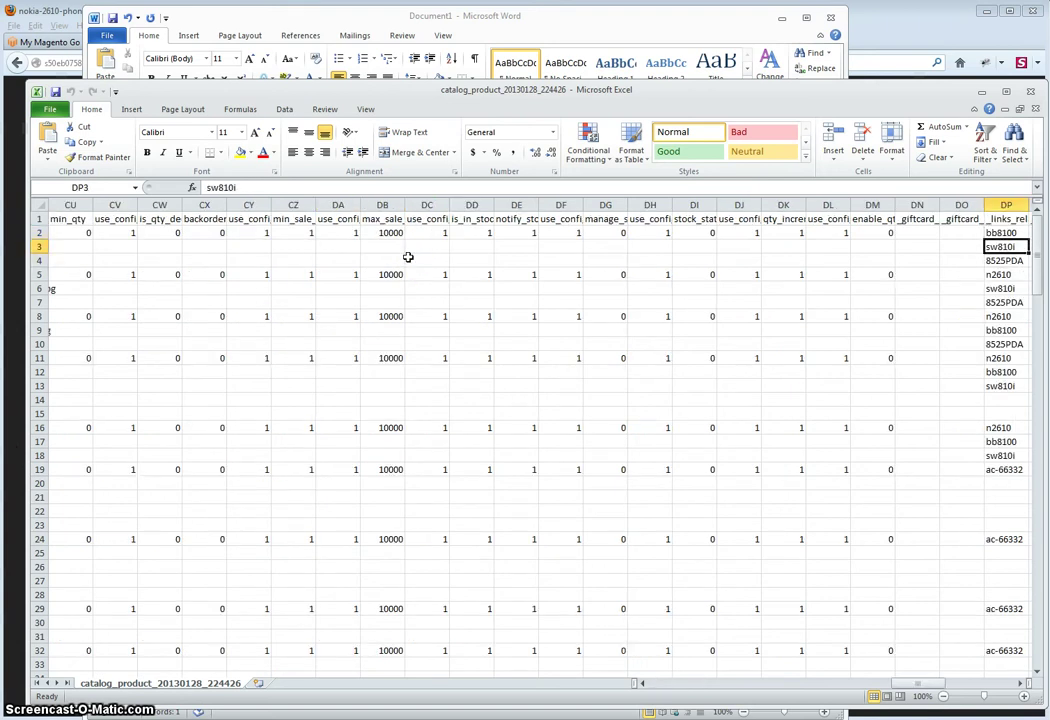
key(Right)
key(Right)
key(Right)
key(Right)
key(Right)
key(Right)
key(Right)
key(Right)
key(Right)
key(Right)
key(Right)
key(Right)
key(Right)
key(Right)
key(Right)
key(Right)
key(Left)
key(Left)
key(Left)
key(Left)
key(Left)
key(Left)
key(Left)
key(Left)
key(Left)
key(Left)
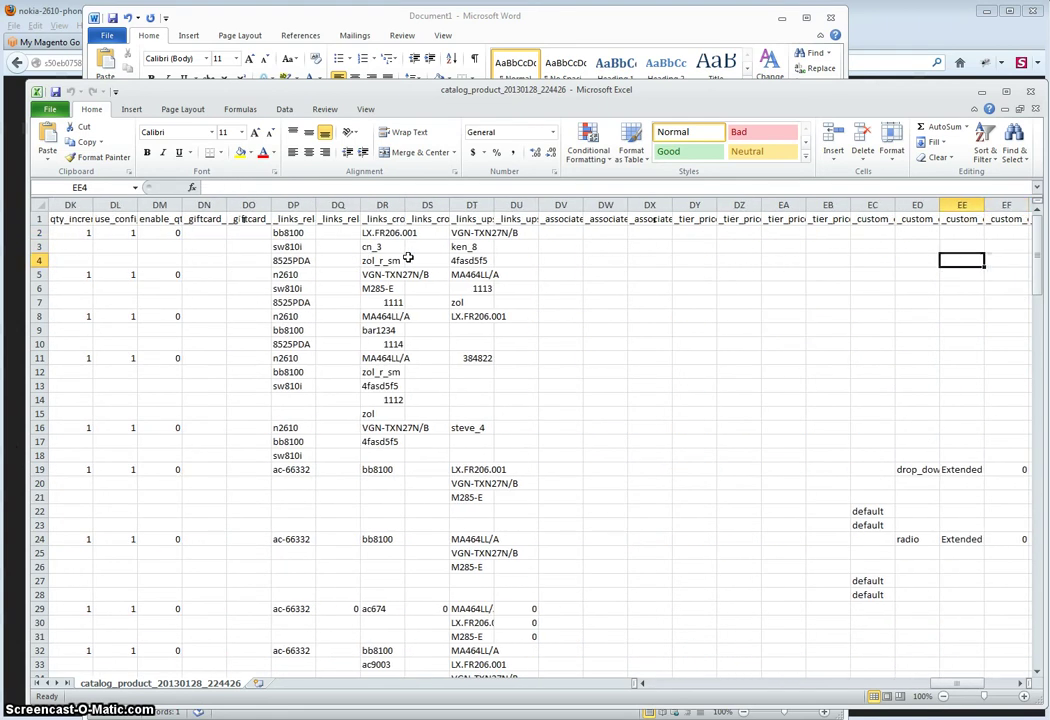
key(Right)
key(Right)
key(Right)
key(Right)
key(Right)
key(Right)
key(Right)
key(Right)
key(Right)
key(Right)
key(Right)
key(Right)
key(Right)
key(Right)
key(Right)
key(Right)
key(Right)
key(Right)
key(Right)
key(Right)
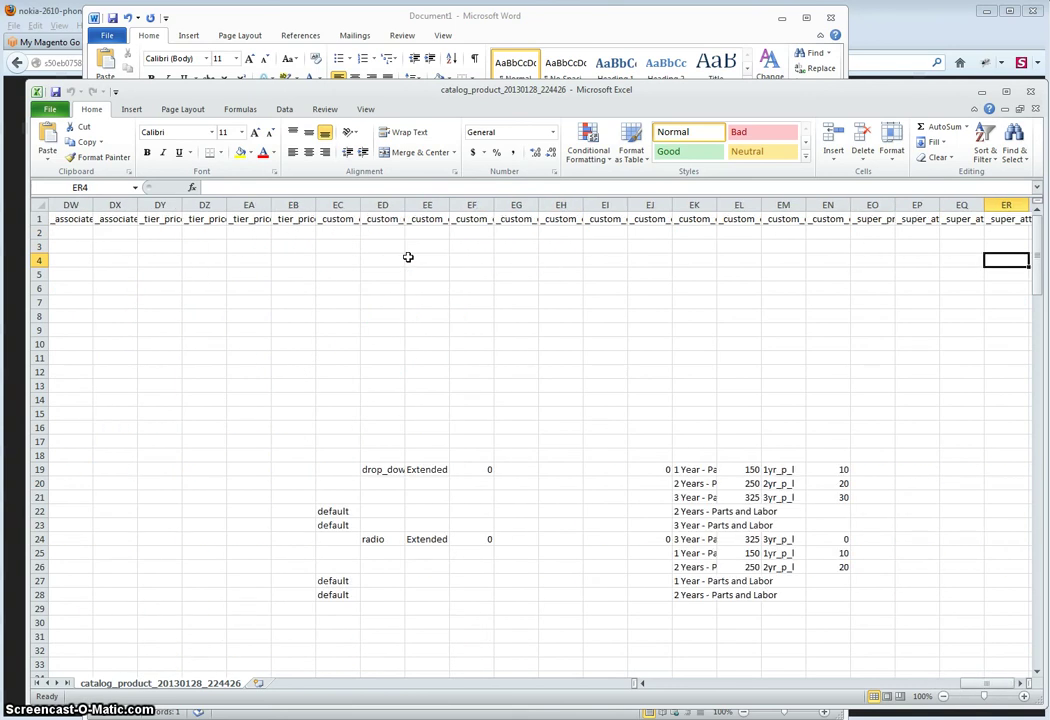
key(Left)
key(Left)
key(Left)
key(Left)
key(Left)
key(Left)
key(Left)
key(Left)
key(Left)
key(Left)
key(Left)
key(Left)
key(Left)
key(Left)
key(Left)
key(Left)
key(Left)
key(Left)
key(Left)
key(Left)
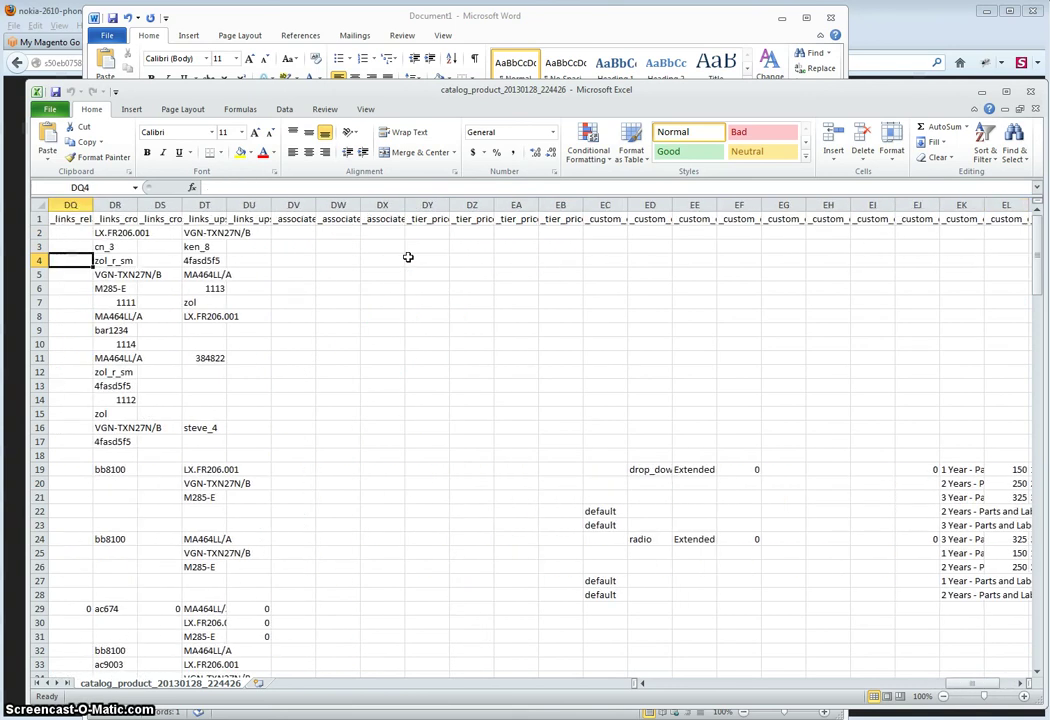
Step: Go back through the catalog's columns to the small image and thumbnail fields and check the _additional_image header
key(Left)
key(Left)
key(Left)
key(Left)
key(Left)
key(Left)
key(Left)
key(Left)
key(Left)
key(Left)
key(Left)
key(Left)
key(Left)
key(Left)
key(Right)
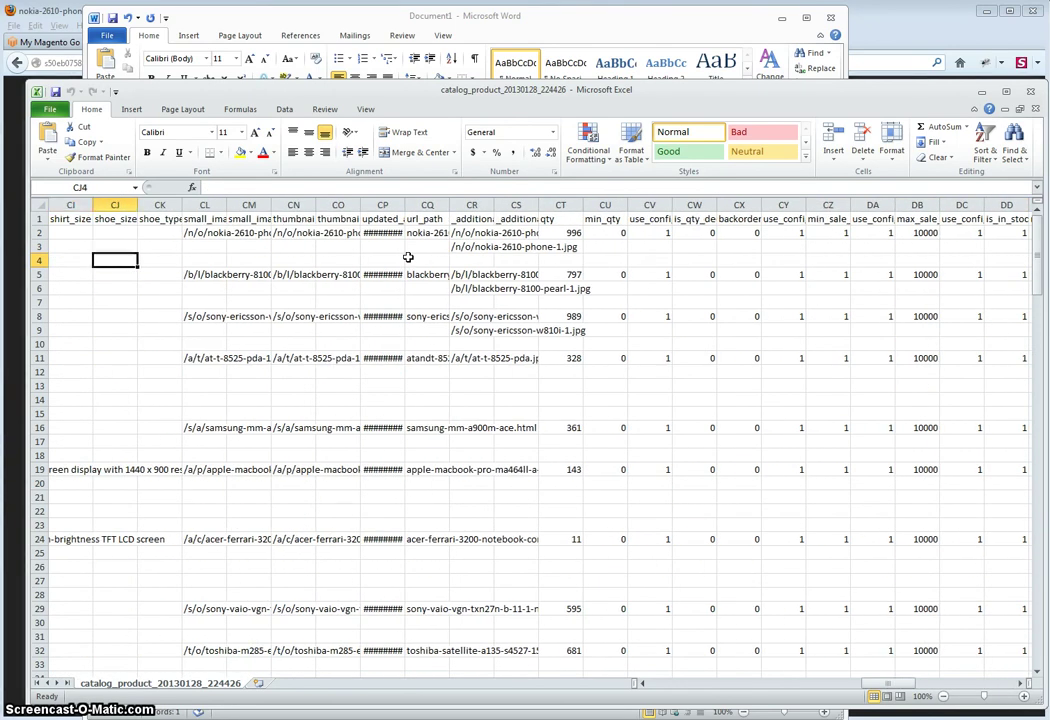
key(Right)
key(Right)
key(Right)
key(Right)
key(Right)
key(Right)
key(Right)
key(Right)
key(Up)
key(Up)
key(Up)
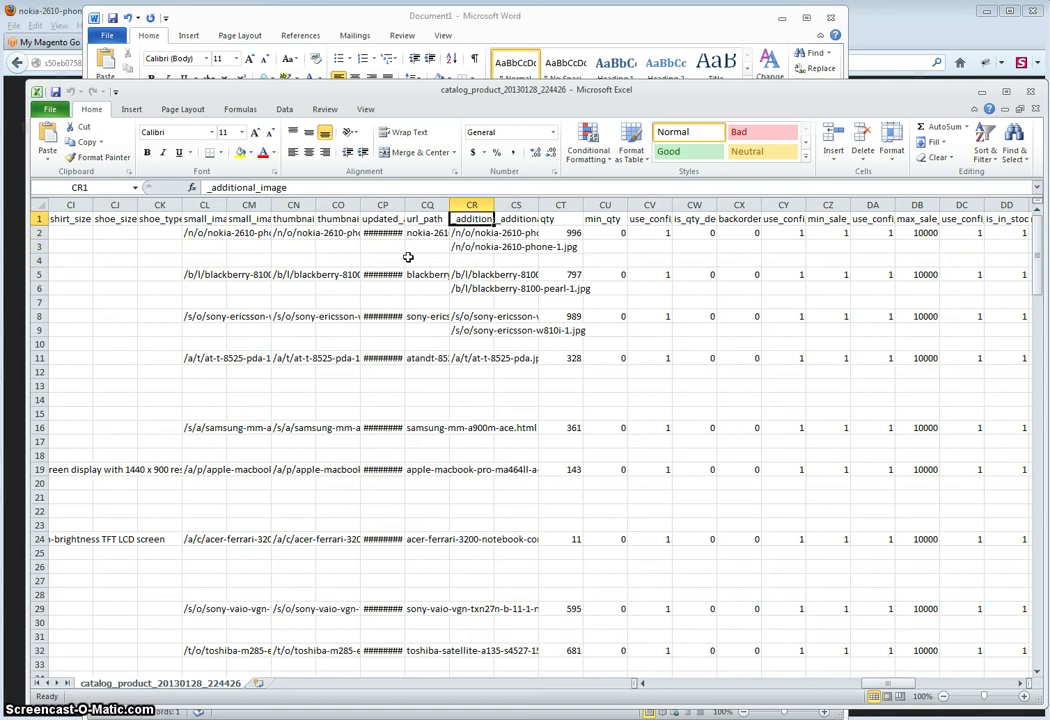
Step: Find the image column in the catalog and select the Nokia 2610's image value in cell BK2
key(Left)
key(Left)
key(Left)
key(Left)
key(Left)
key(Left)
key(Left)
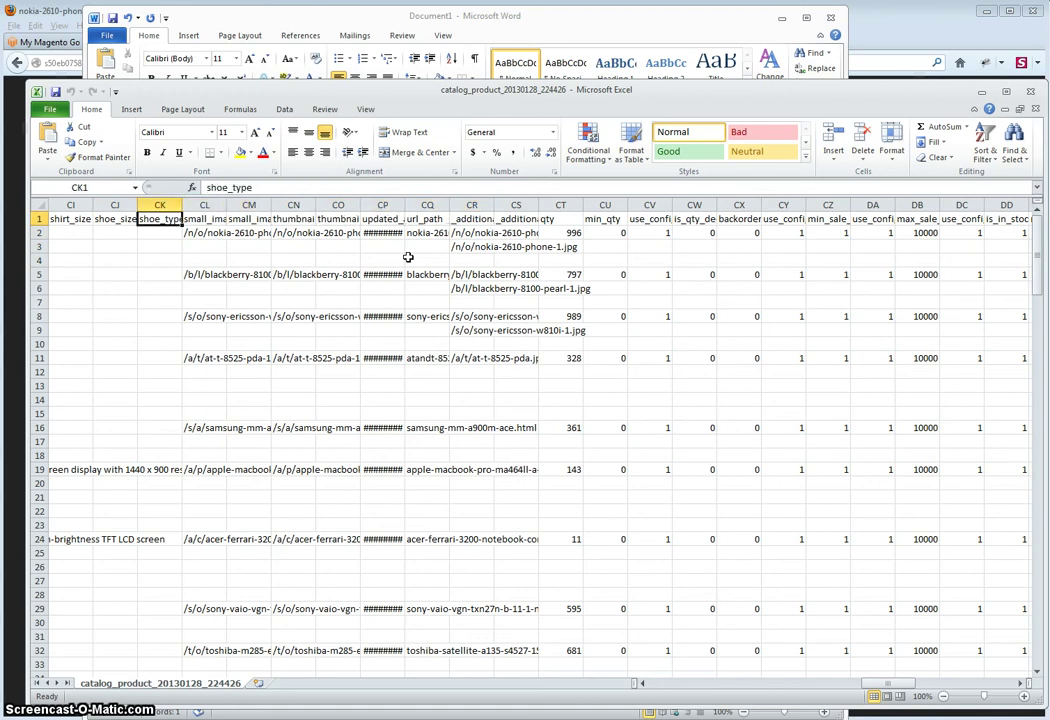
key(Left)
key(Left)
key(Left)
key(Left)
key(Left)
key(Left)
key(Left)
key(Left)
key(Left)
key(Left)
key(Left)
key(Left)
key(Left)
key(Left)
key(Left)
key(Left)
key(Left)
key(Left)
key(Left)
key(Left)
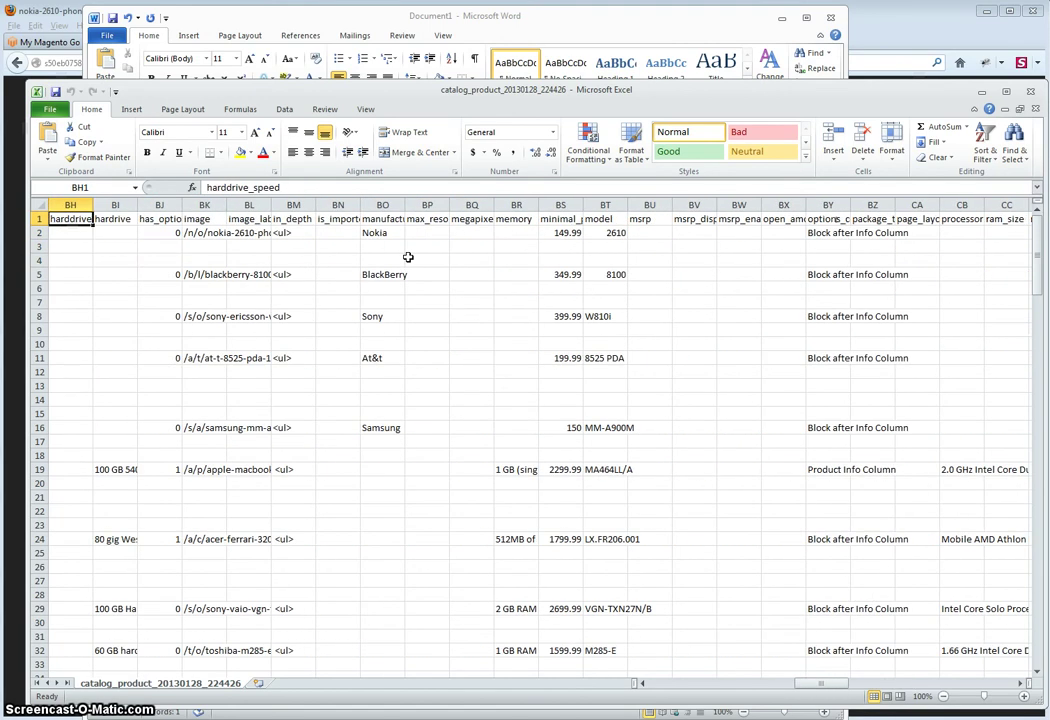
key(Left)
key(Left)
key(Left)
key(Left)
key(Right)
key(Right)
key(Right)
key(Right)
key(Right)
key(Right)
key(Right)
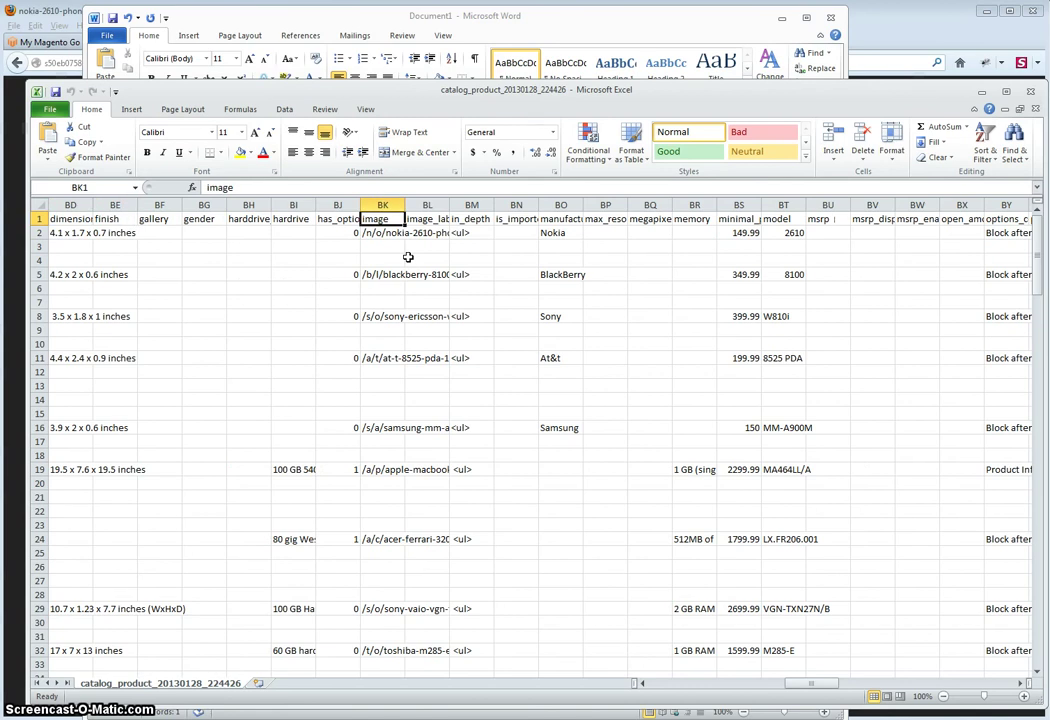
key(Down)
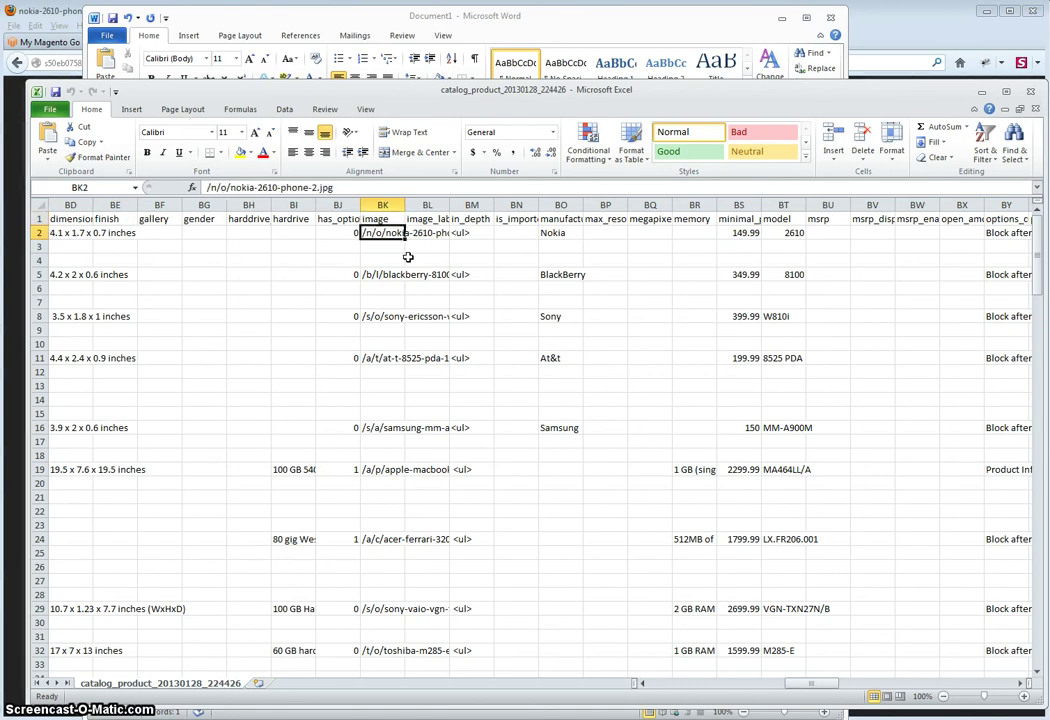
key(Up)
key(Down)
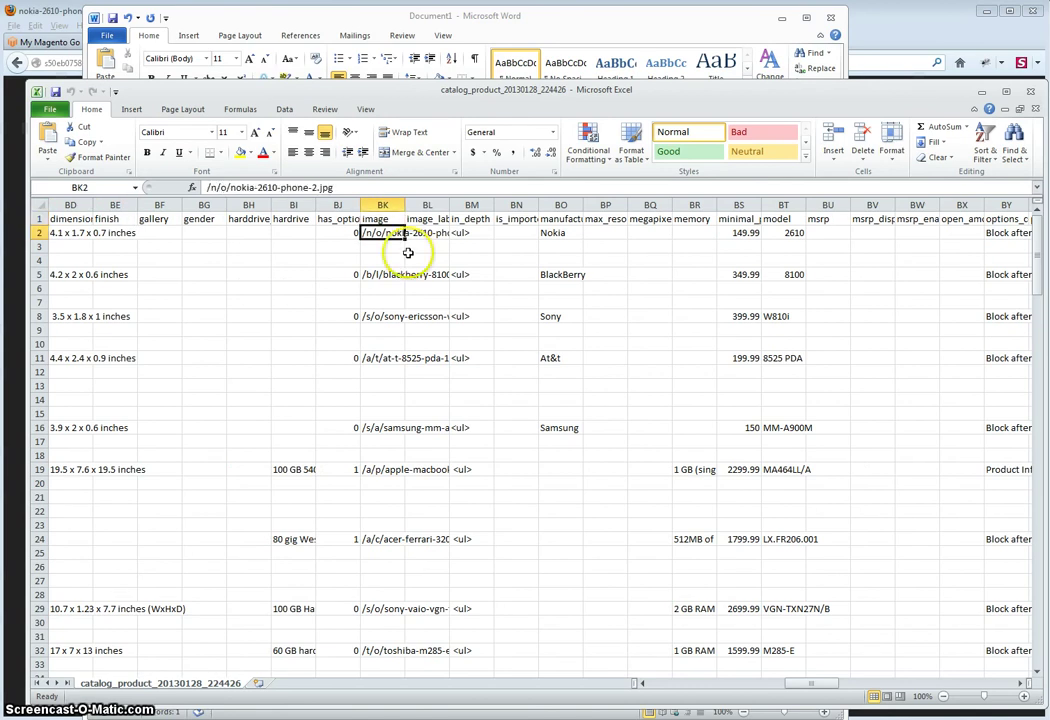
Step: Copy the image path /n/o/nokia-2610-phone-2.jpg from cell BK2 and paste it below the web address in the Word document
drag(341, 187, 241, 199)
triple_click(200, 189)
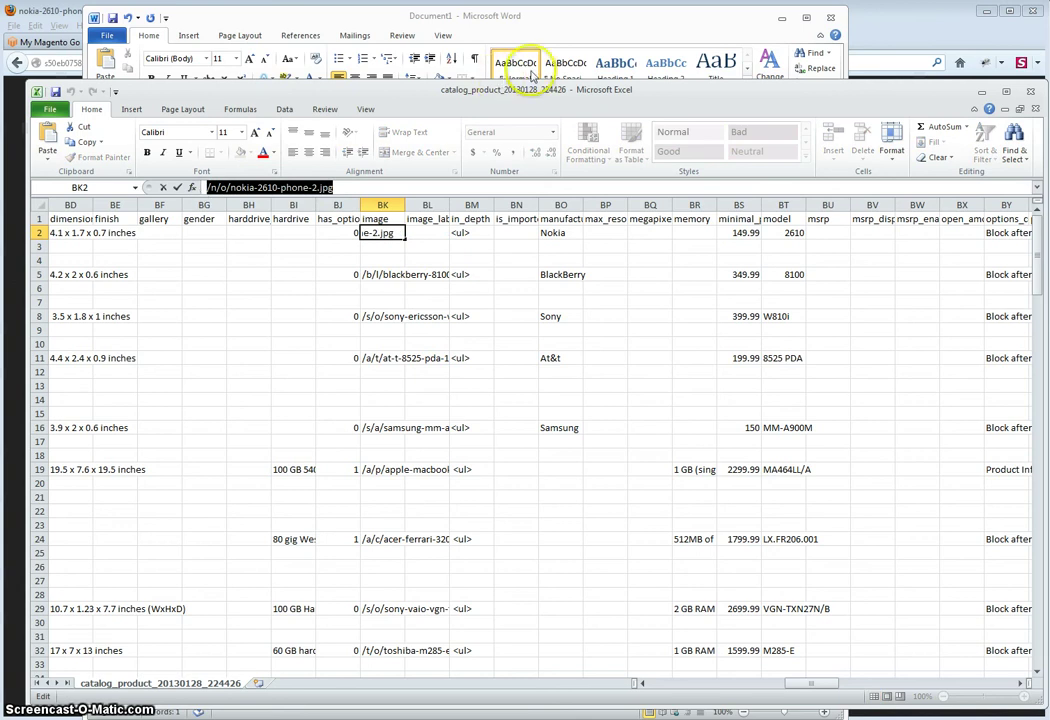
click(603, 31)
click(665, 220)
key(Return)
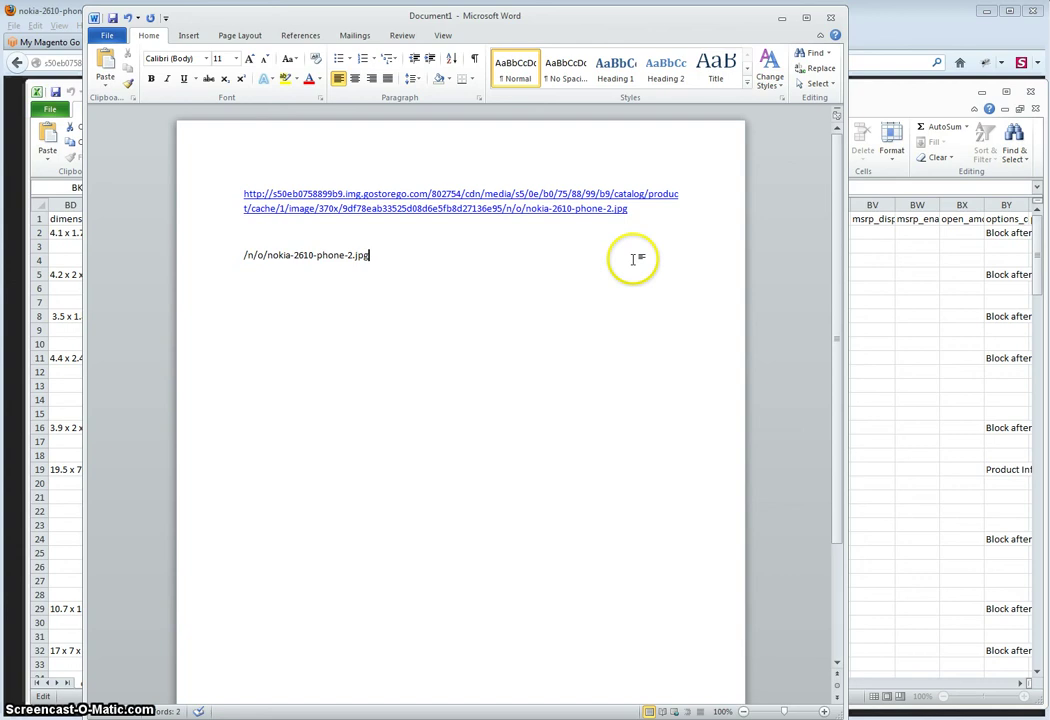
Step: Highlight the part of the web address before /n/o/, and separately the pasted CSV image path, to compare them
click(262, 229)
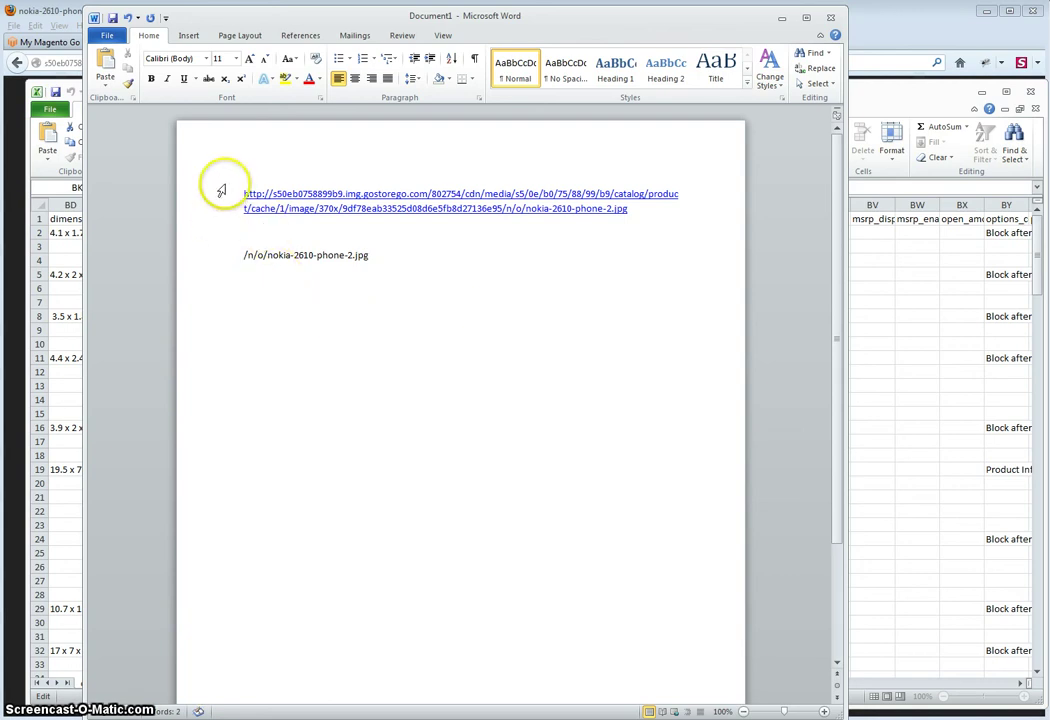
drag(241, 191, 501, 216)
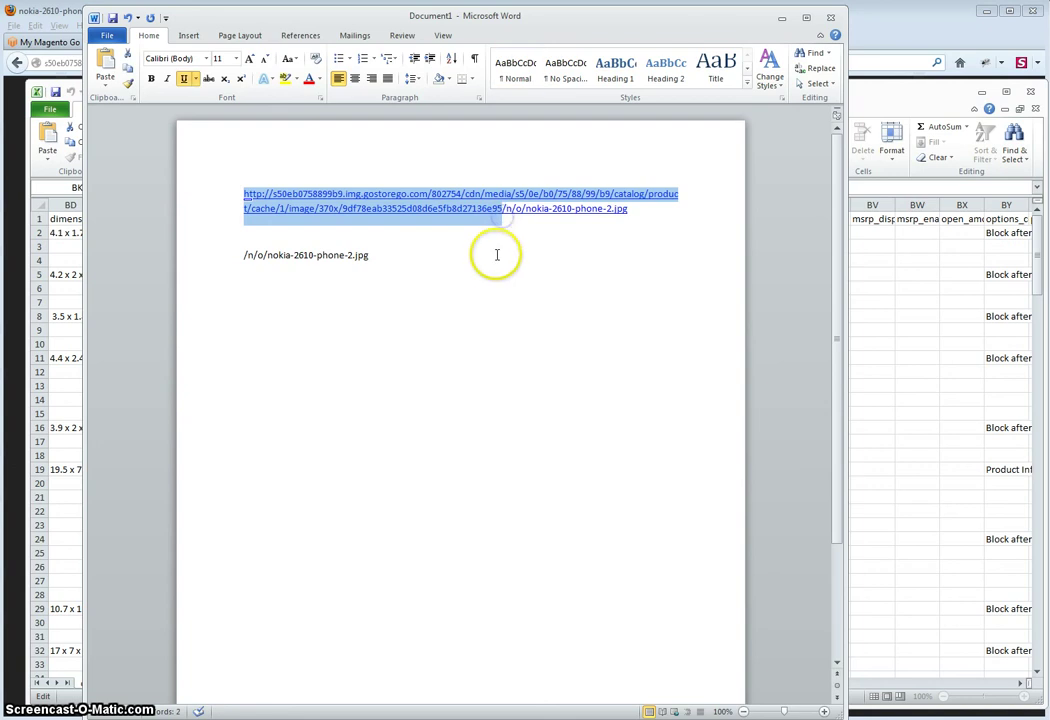
drag(389, 264, 222, 272)
click(330, 324)
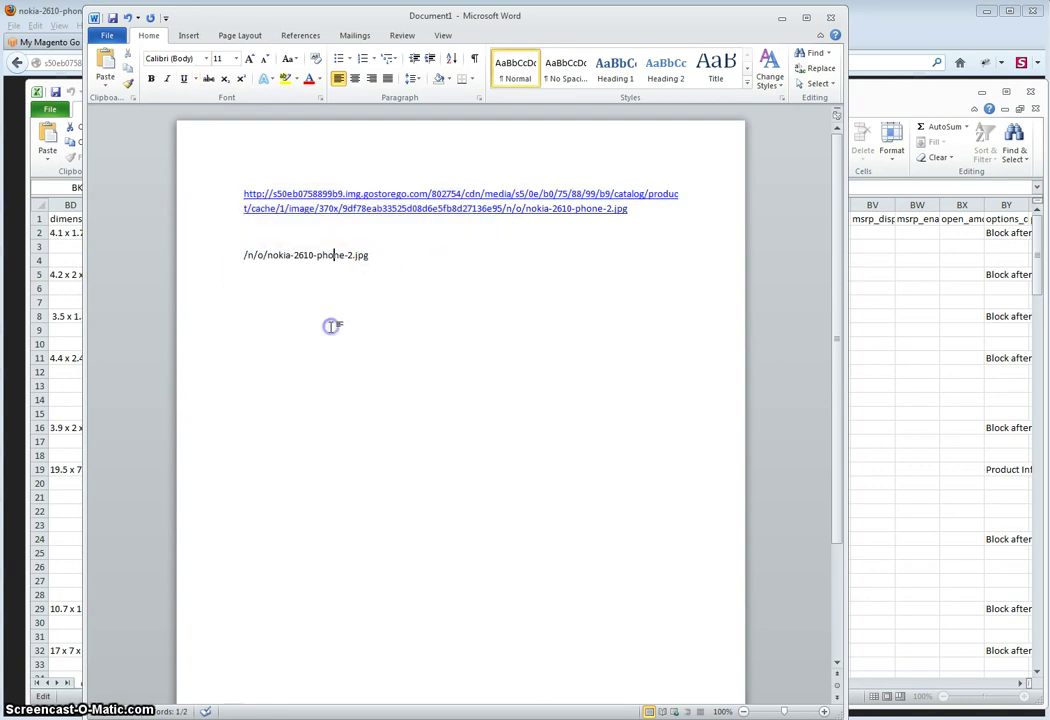
drag(378, 266, 229, 274)
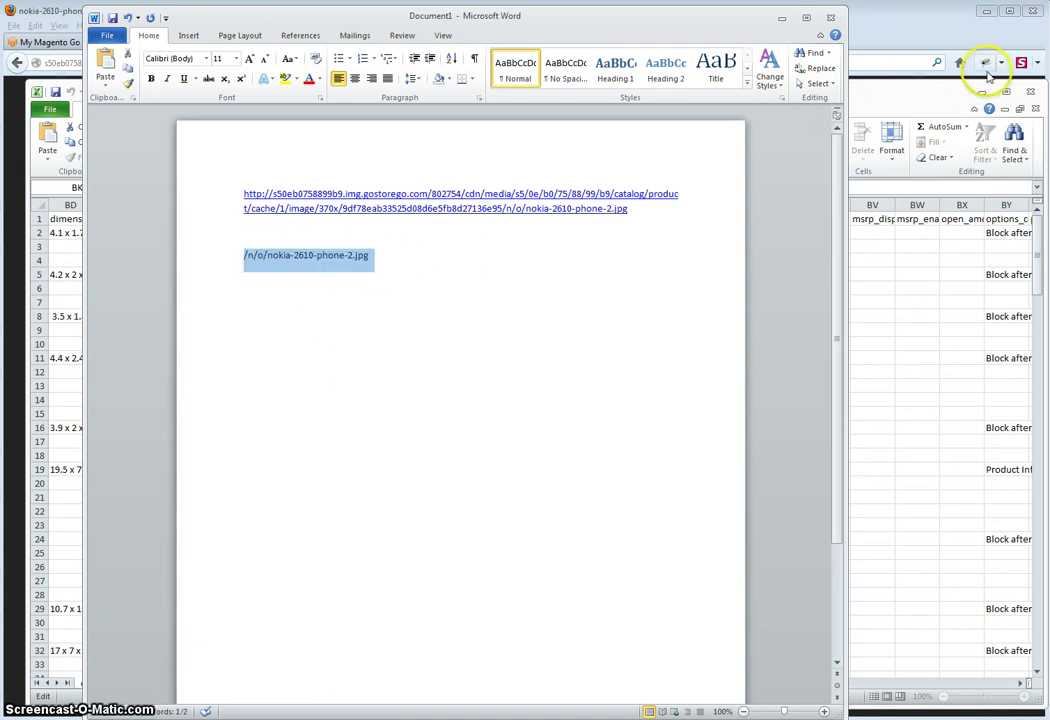
Step: Switch to Excel to recheck the Nokia 2610's image cell BK2, and return to the Word document
click(927, 89)
click(390, 239)
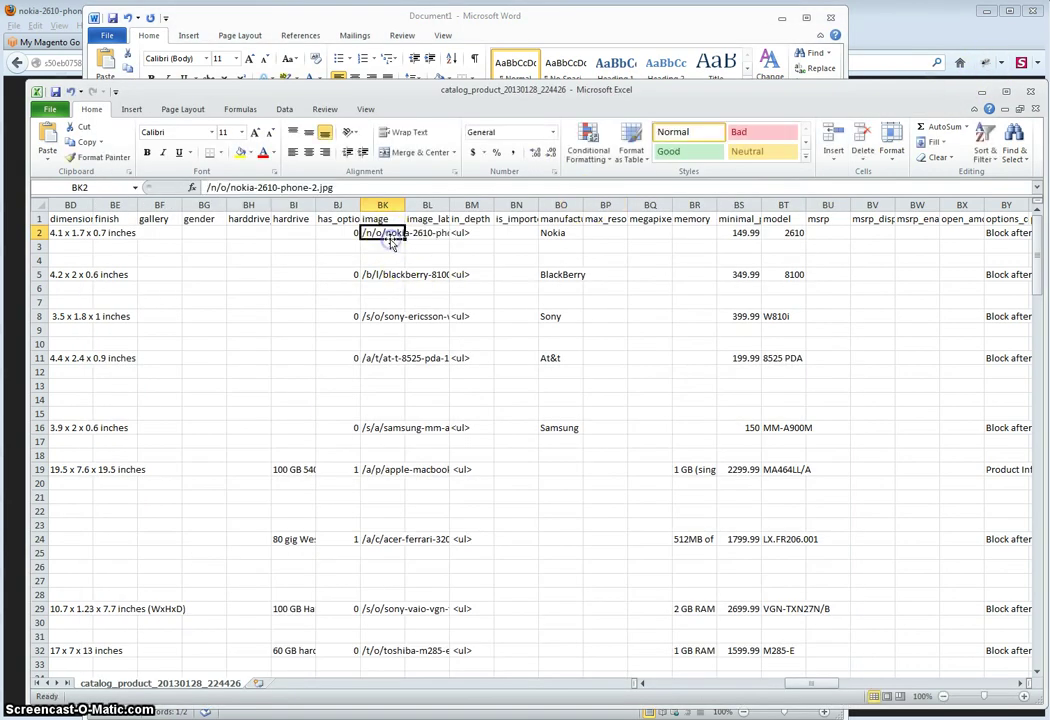
click(686, 23)
click(528, 255)
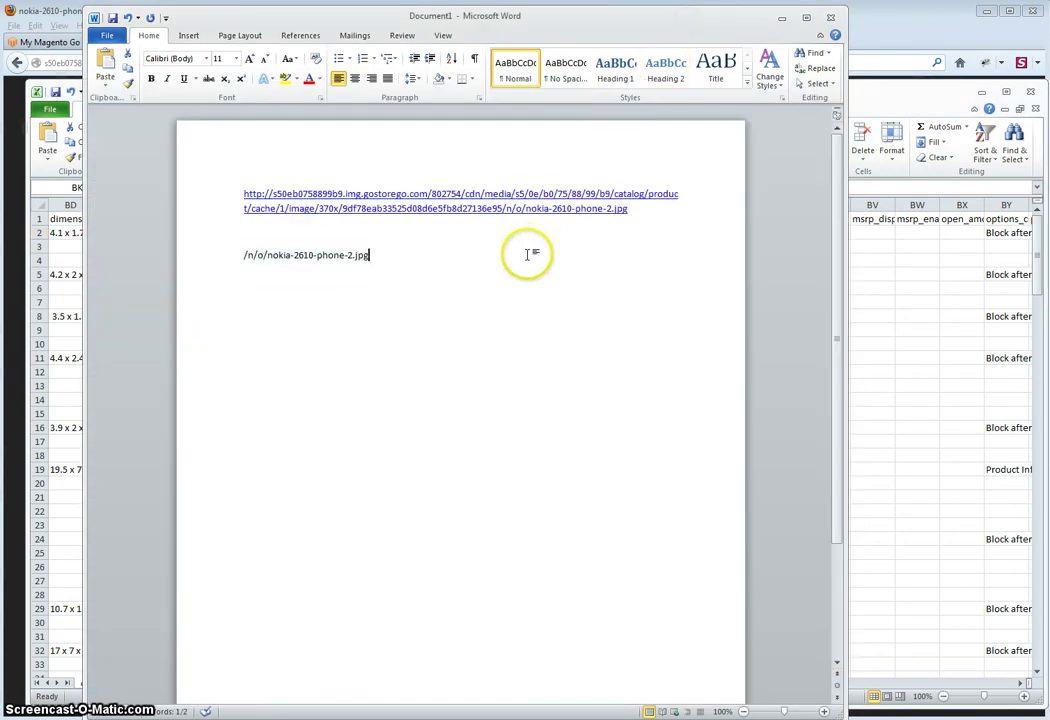
Step: Highlight the ending /n/o/nokia-2610-phone-2.jpg in the full web address to compare it with the CSV path below
click(503, 209)
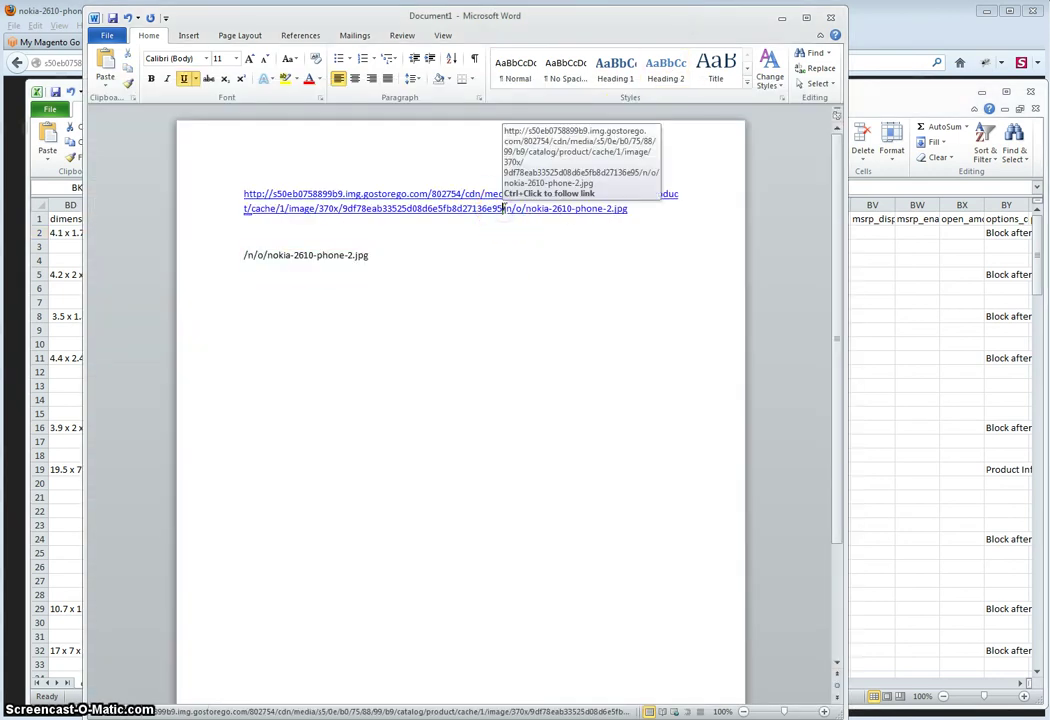
mouse_move(506, 209)
mouse_down()
mouse_move(647, 188)
mouse_move(645, 211)
mouse_move(502, 212)
mouse_up()
click(646, 212)
click(527, 212)
click(647, 218)
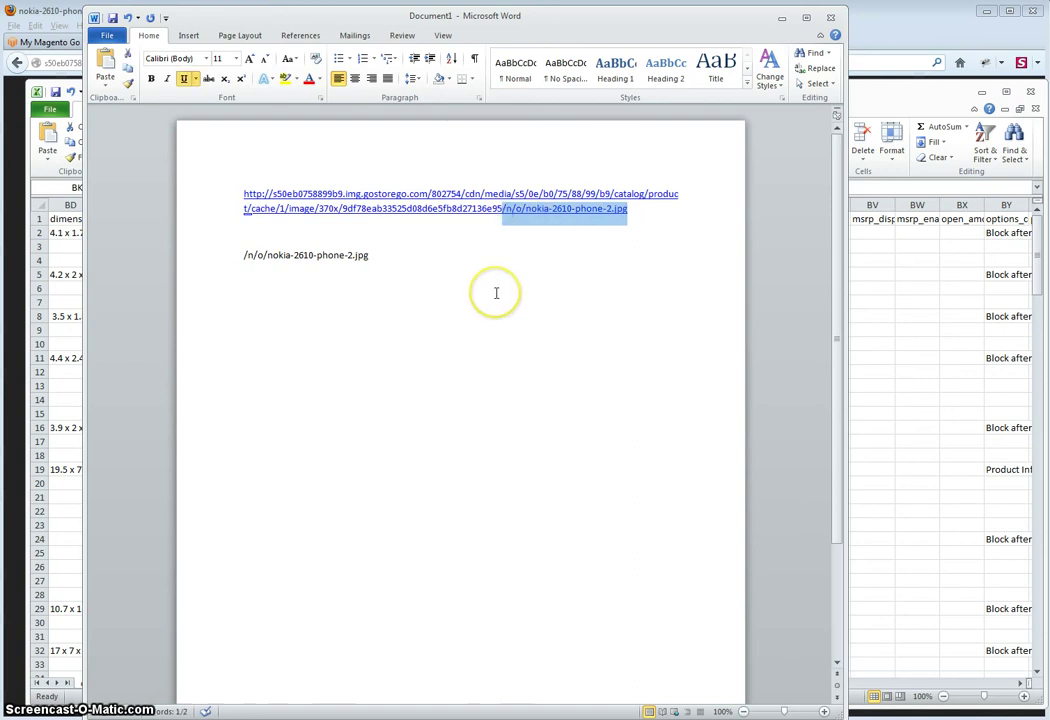
Step: Highlight the part of the Nokia image's web address that precedes /n/o/
key(Left)
key(shift+Up)
key(shift+Home)
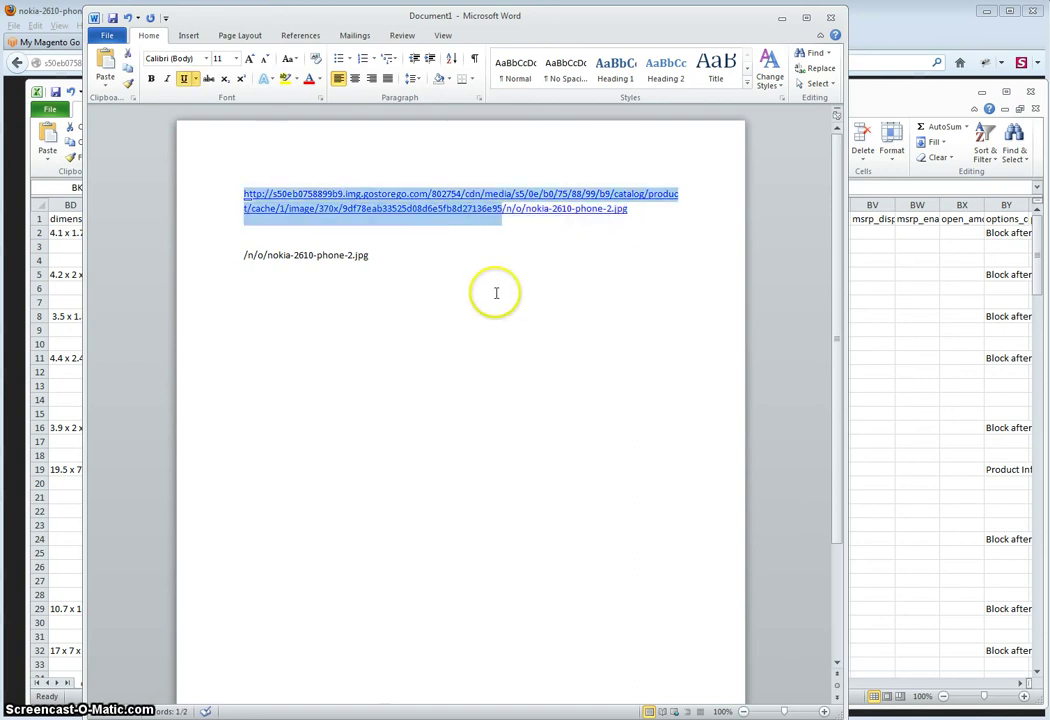
Step: Switch to Firefox and go back from the Nokia image to the Nokia 2610 product page
click(922, 44)
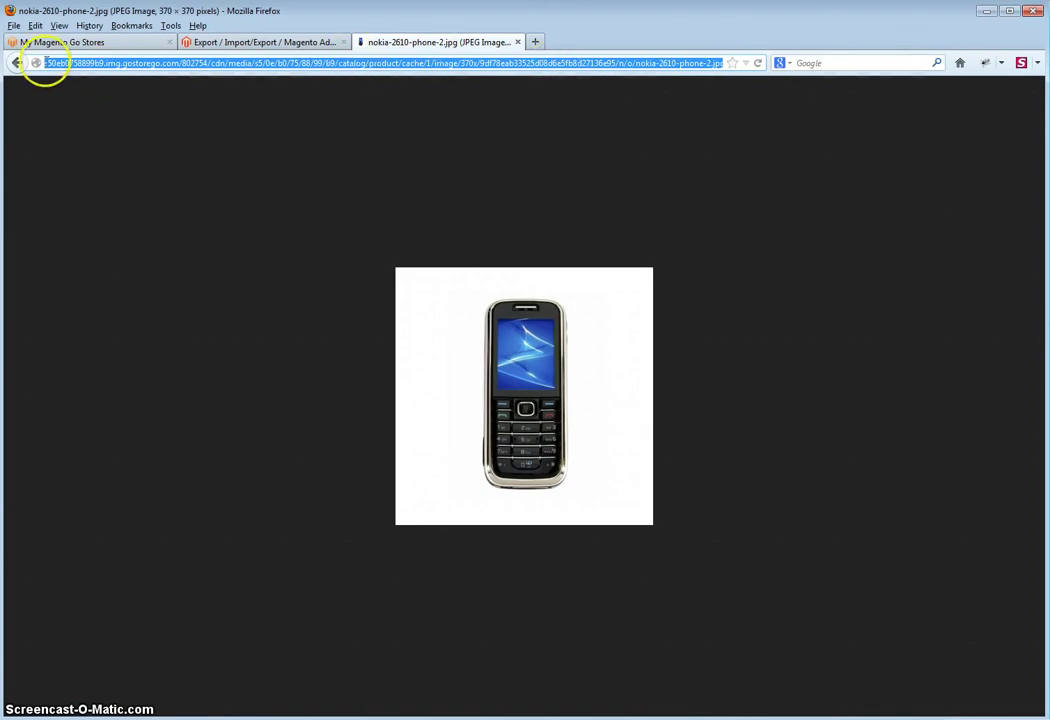
click(16, 63)
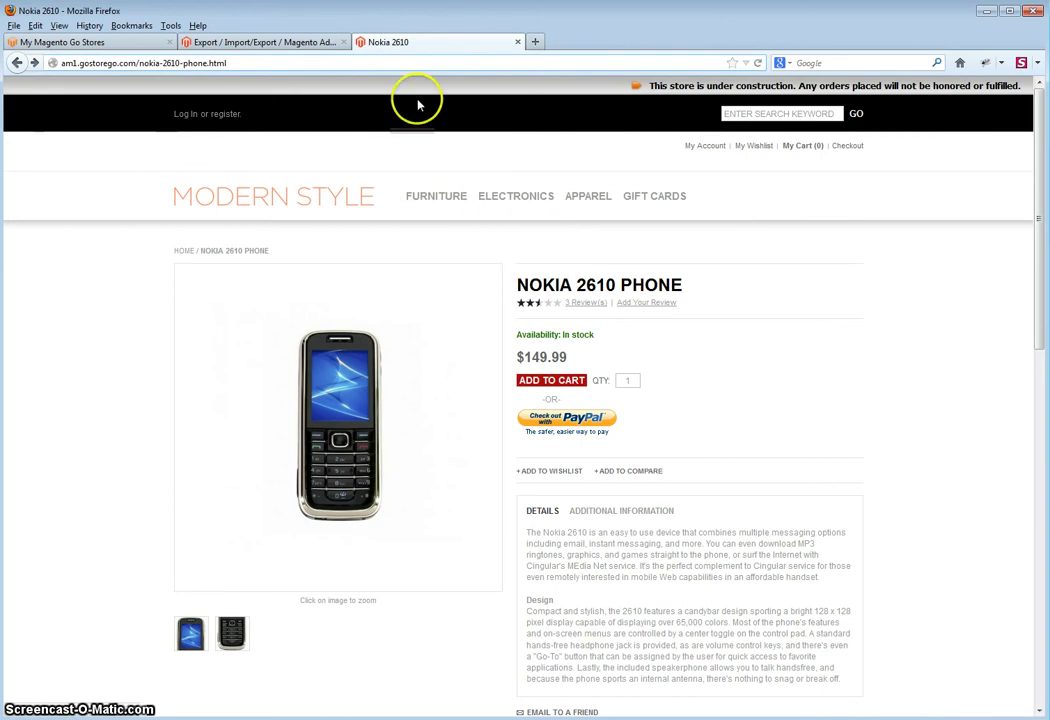
Step: Switch to Excel and copy the product name BlackBerry 8100 Pearl from cell G5
key(alt+Tab)
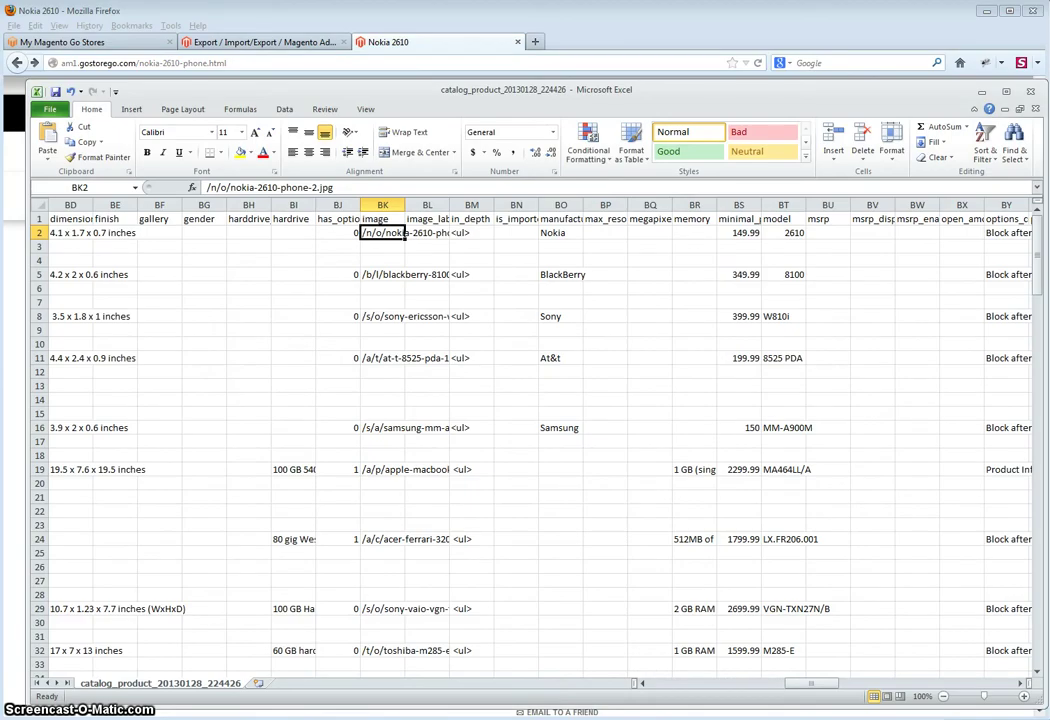
click(130, 250)
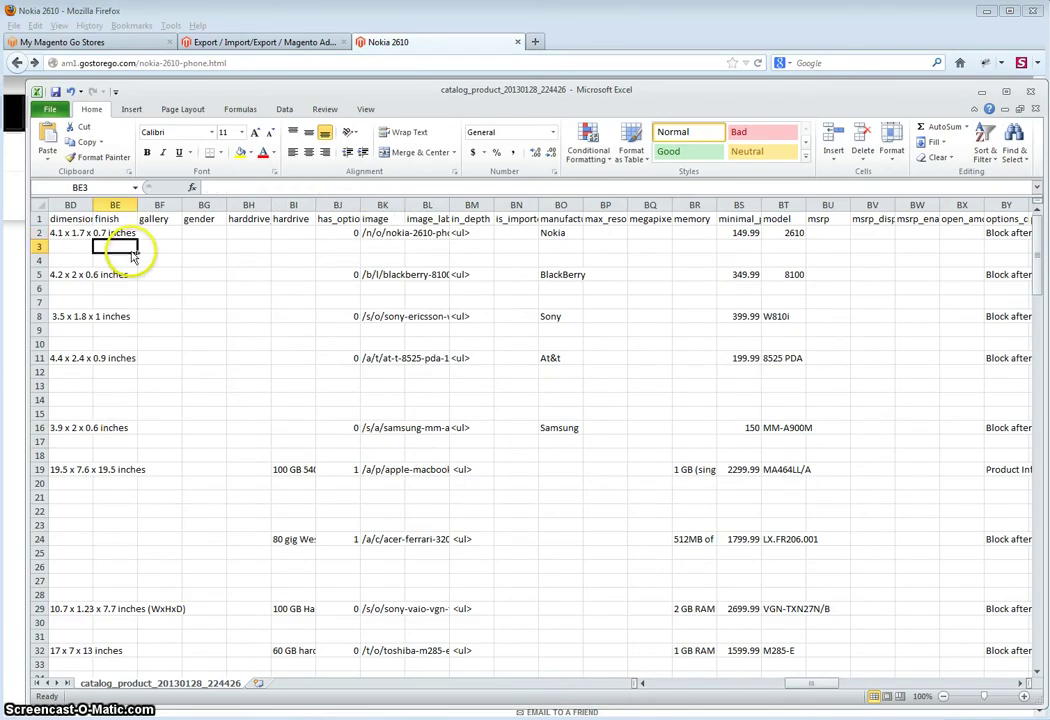
key(Home)
key(Down)
key(Down)
key(Right)
key(Right)
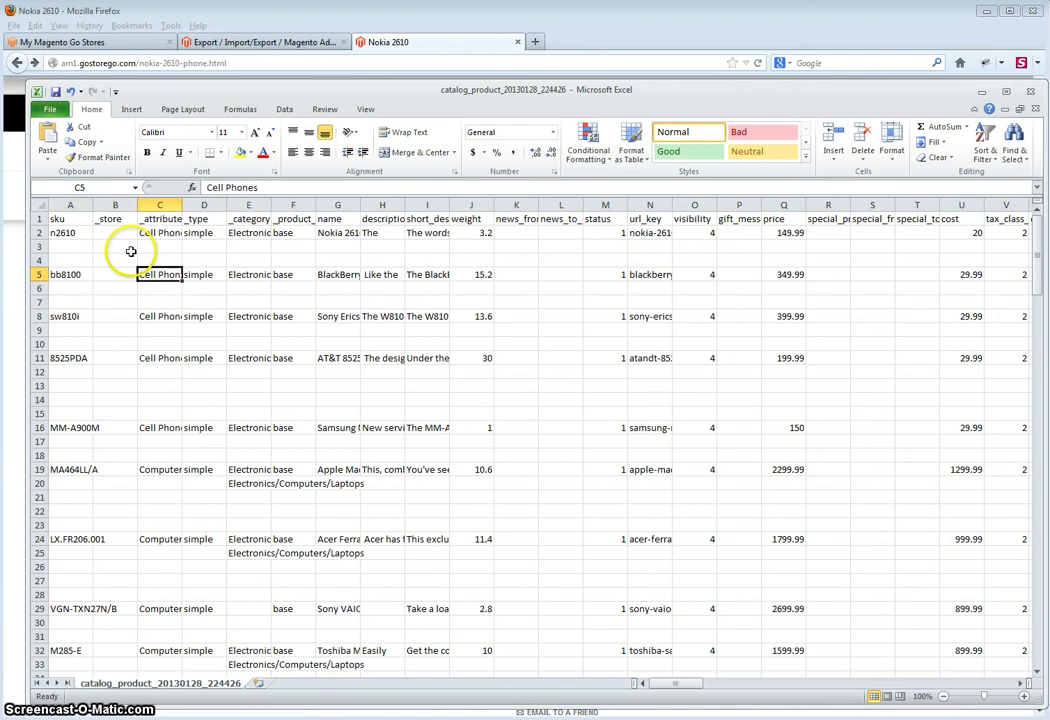
key(Right)
key(Right)
key(Right)
key(Right)
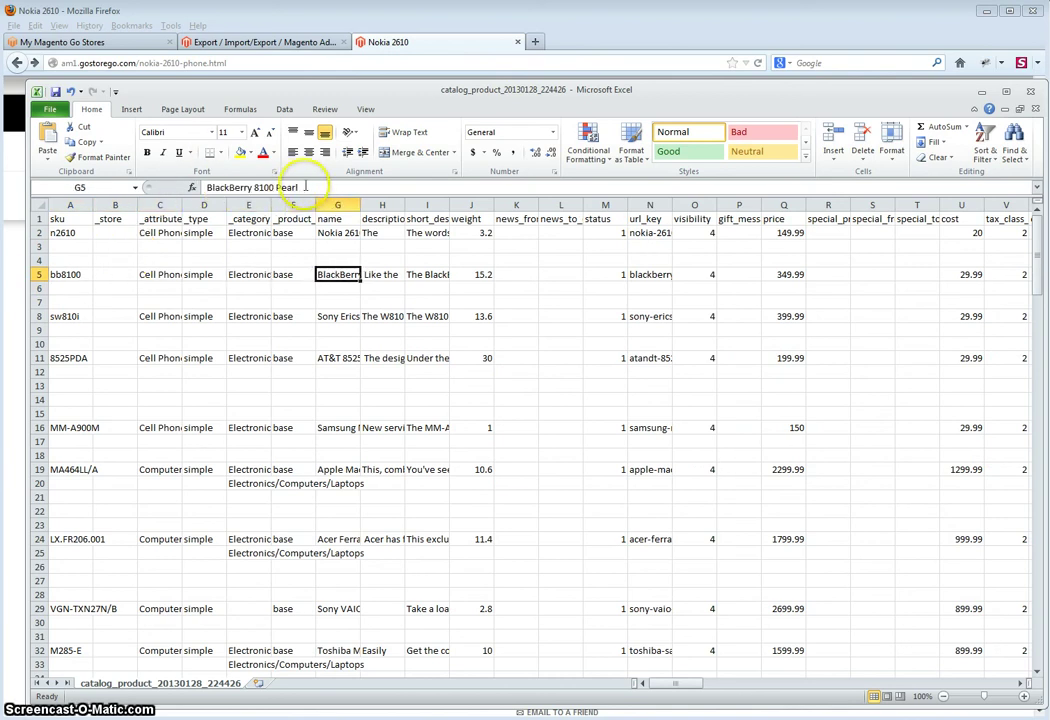
click(305, 187)
drag(300, 187, 207, 187)
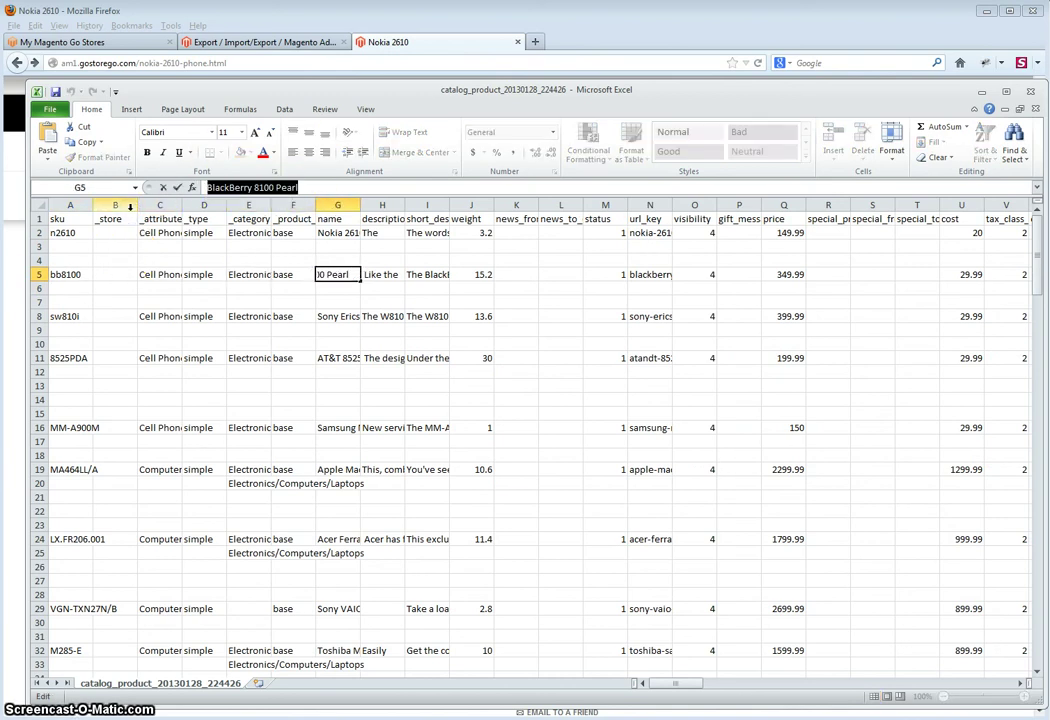
Step: In Firefox, search the store for "BLACKBERRY 8100 PEARL" and open the product's page from the results
click(704, 27)
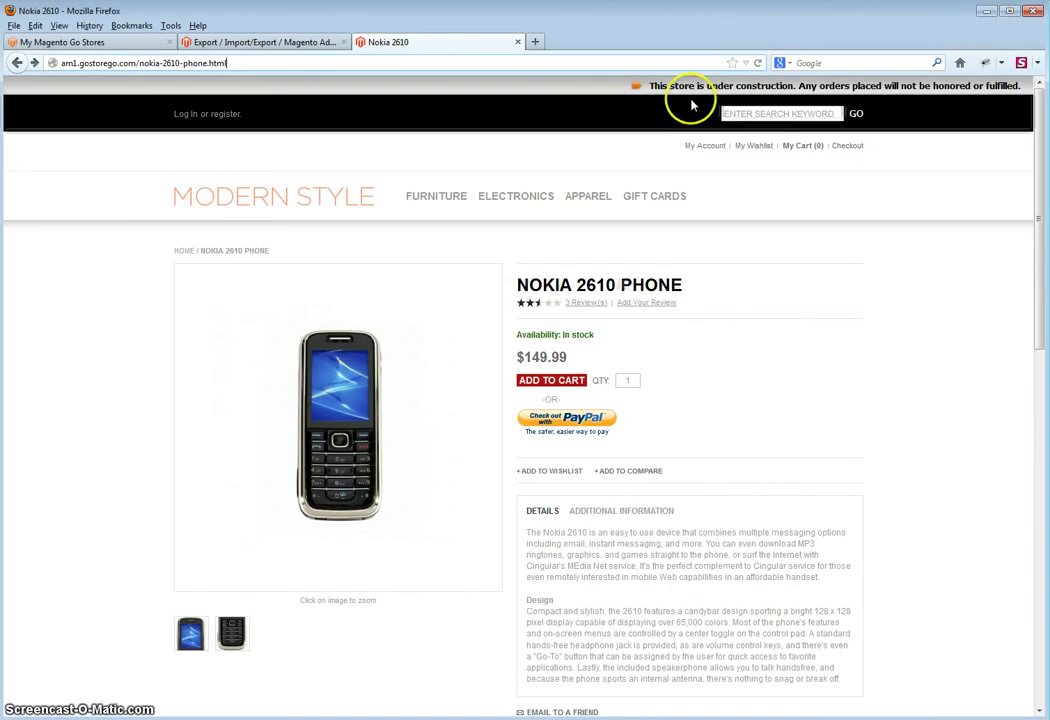
click(743, 107)
text(BLACKBERRY 8100 PEARL)
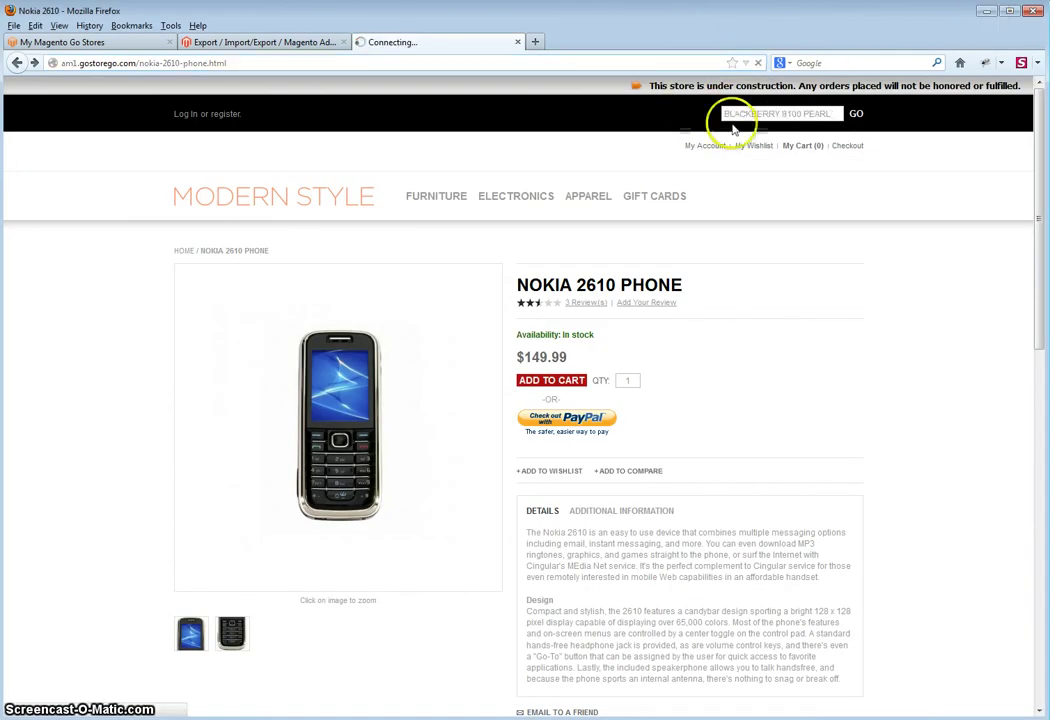
click(405, 472)
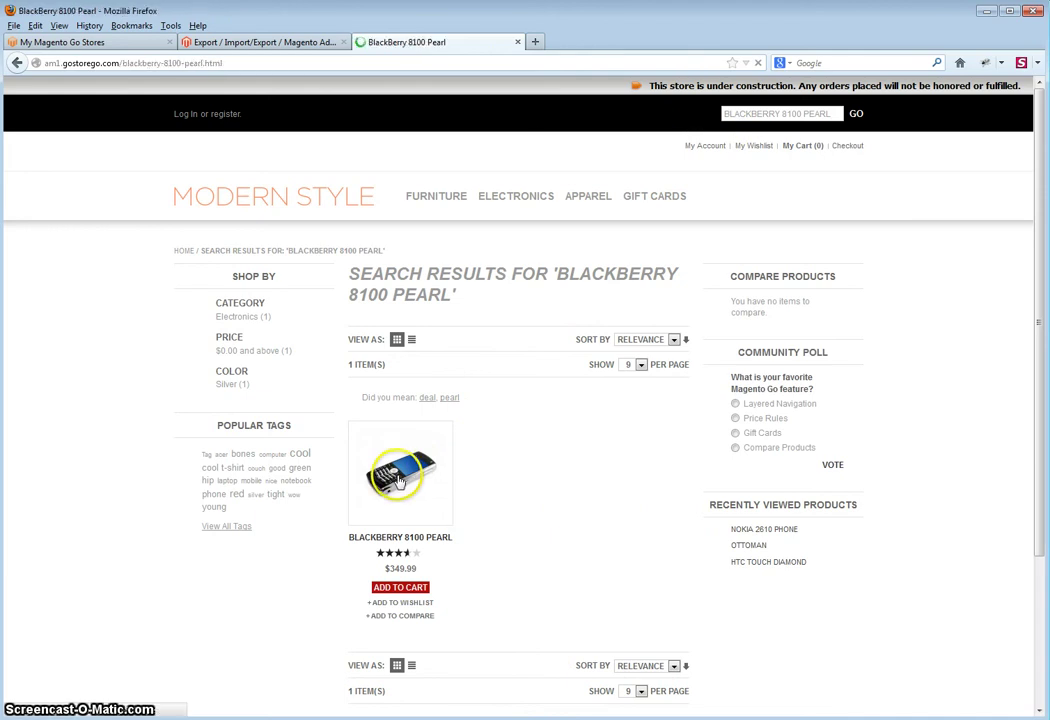
Step: View the BlackBerry 8100 Pearl's main product image on its own and copy its full web address
right_click(325, 430)
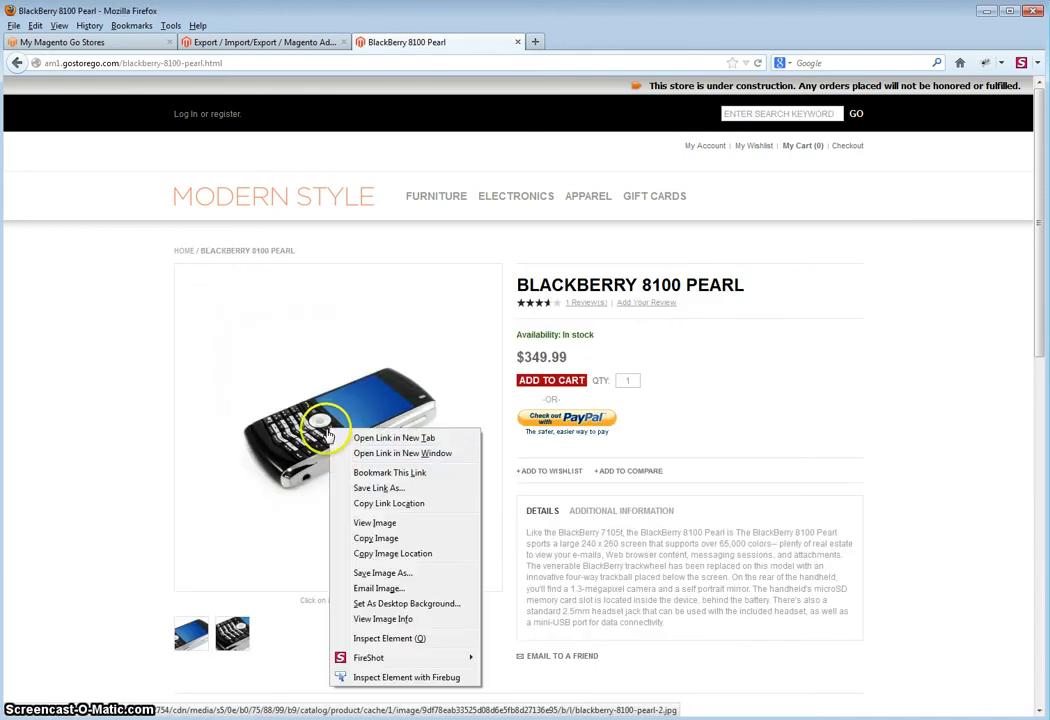
click(372, 523)
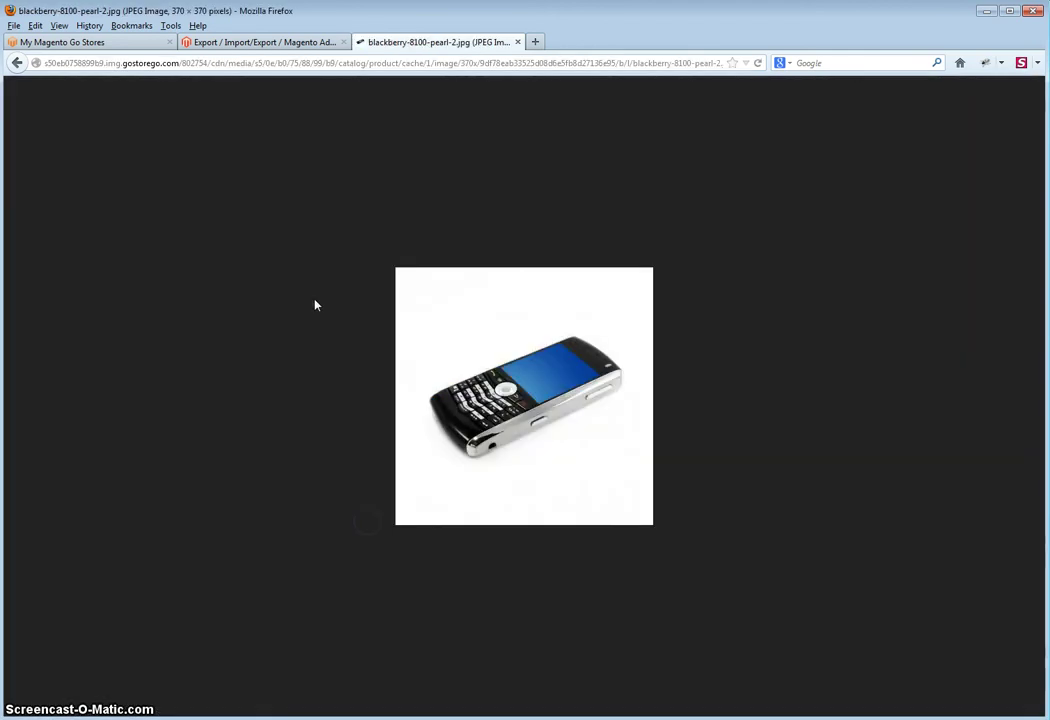
click(140, 63)
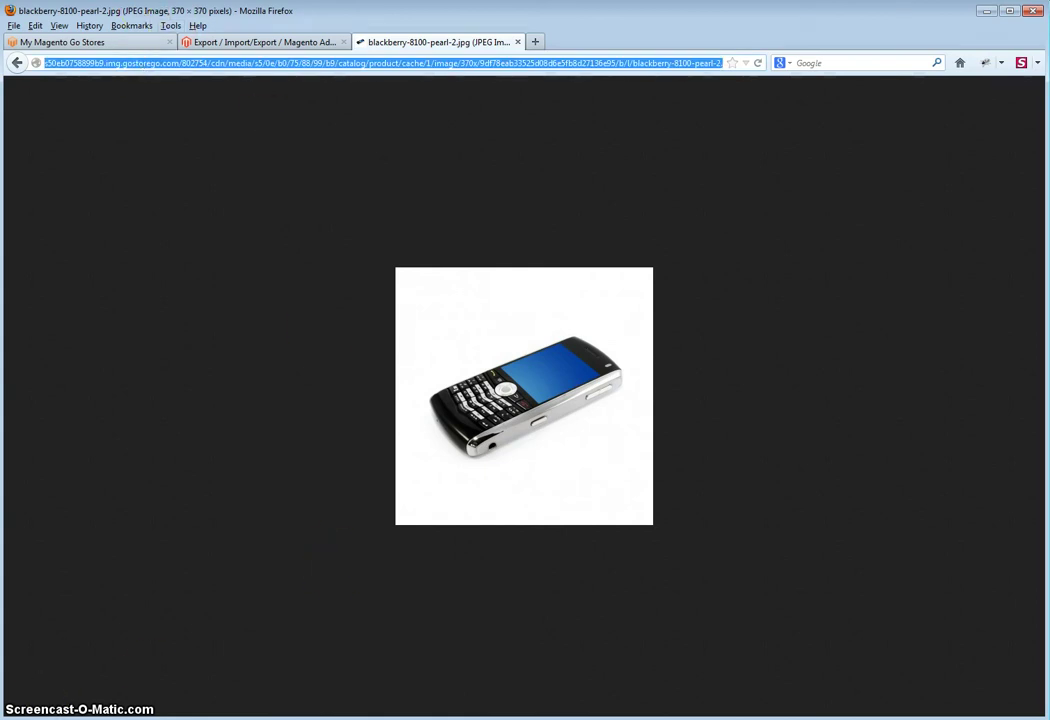
Step: Switch to Word and paste the BlackBerry image's web address as a link below the Nokia image path
key(alt+Tab)
click(240, 374)
click(274, 386)
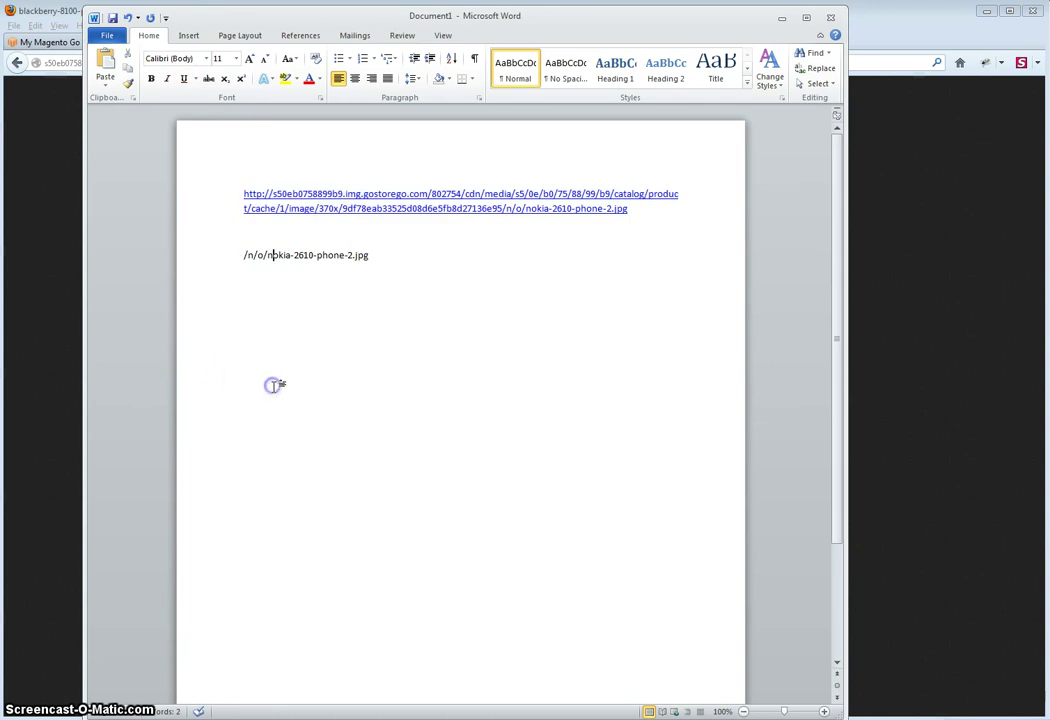
key(Return)
key(Return)
text(http://s50eb0758899b9.img.gostorego.com/802754/cdn/media/s5/0e/b0/75/88/99/b9/catalog/product/cache/1/image/370x/9df78eab33525d08d6e5fb8d27136e95/b/l/blackberry-8100-pearl-2.jpg)
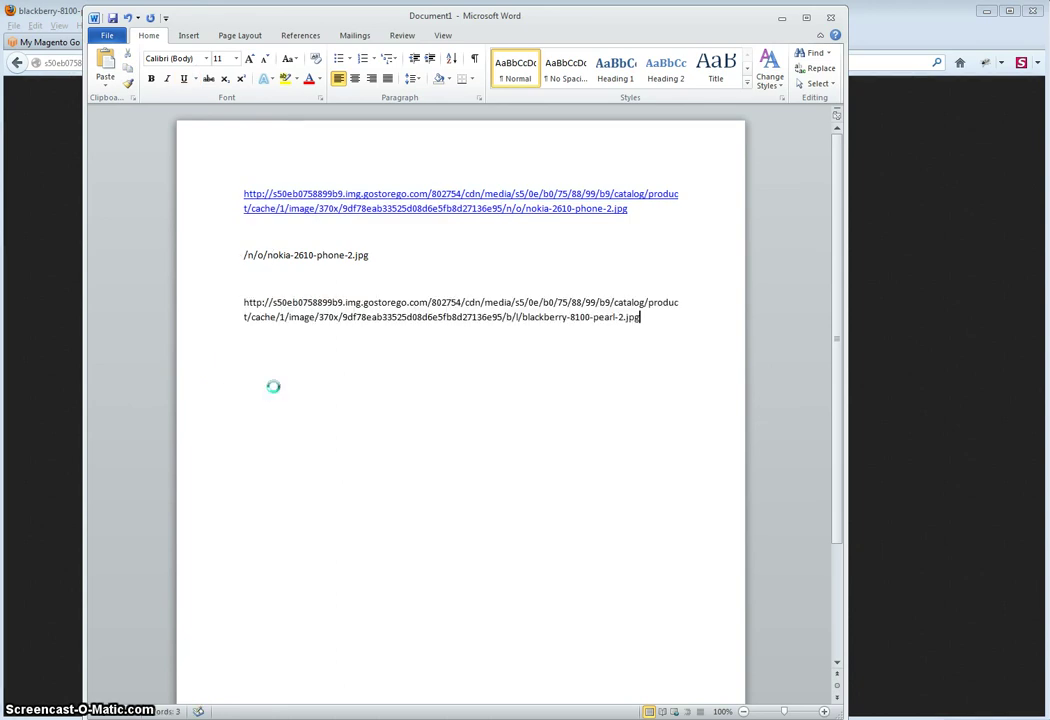
key(Return)
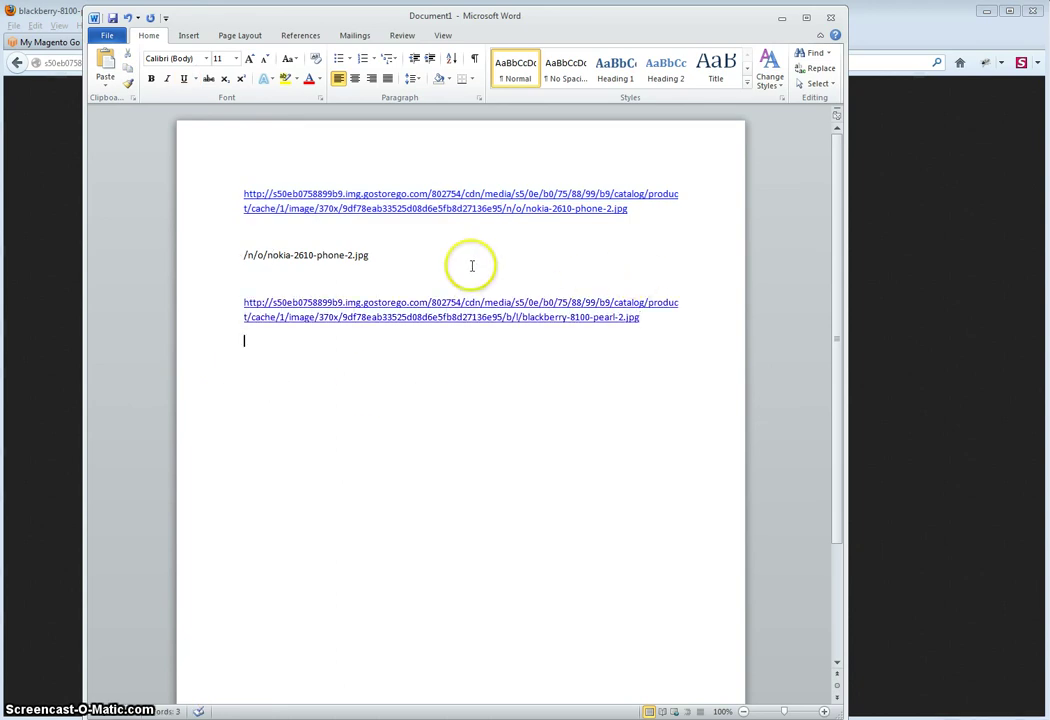
Step: Move the path /n/o/nokia-2610-phone-2.jpg from between the two web addresses to below the BlackBerry address
drag(372, 256, 312, 247)
key(ctrl+c)
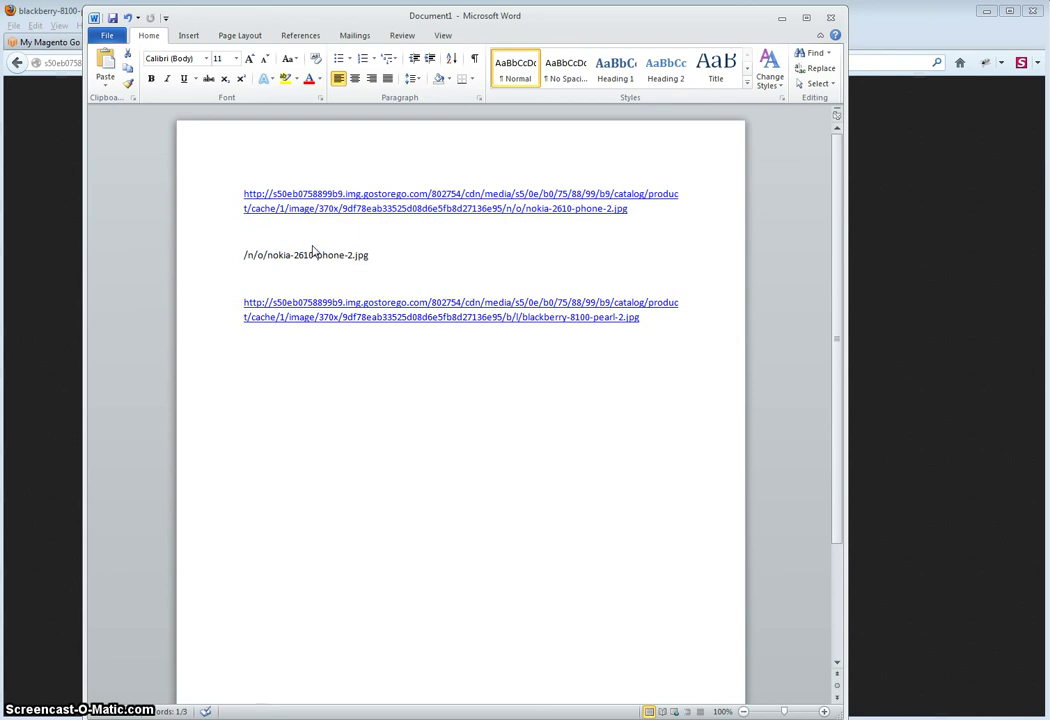
key(Delete)
key(Delete)
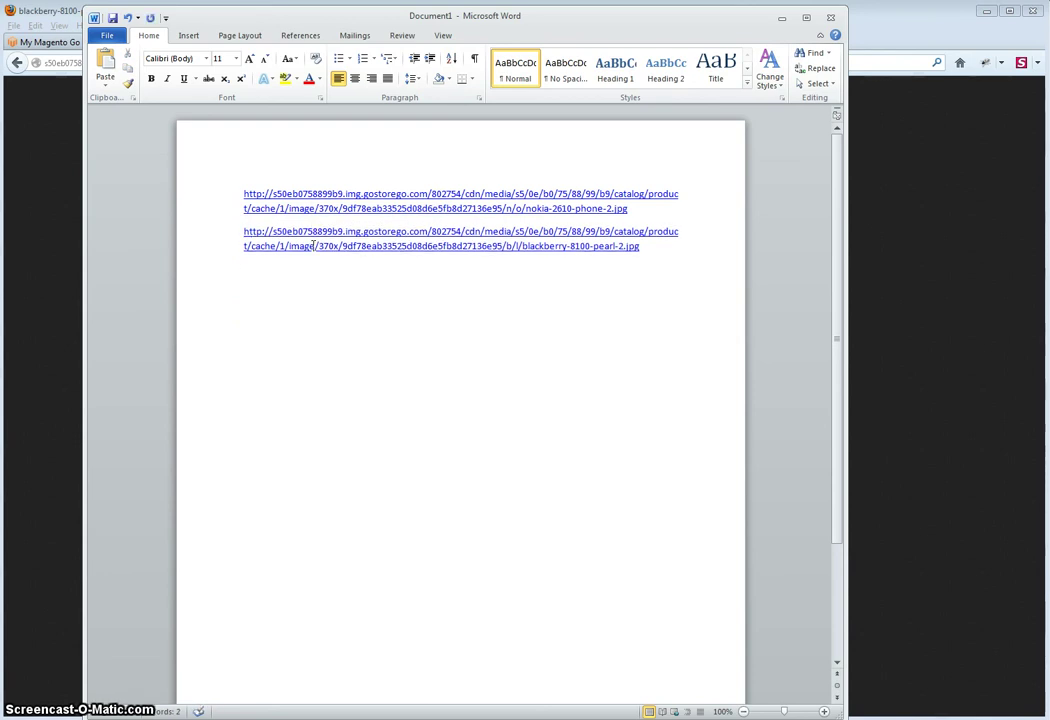
key(ctrl+v)
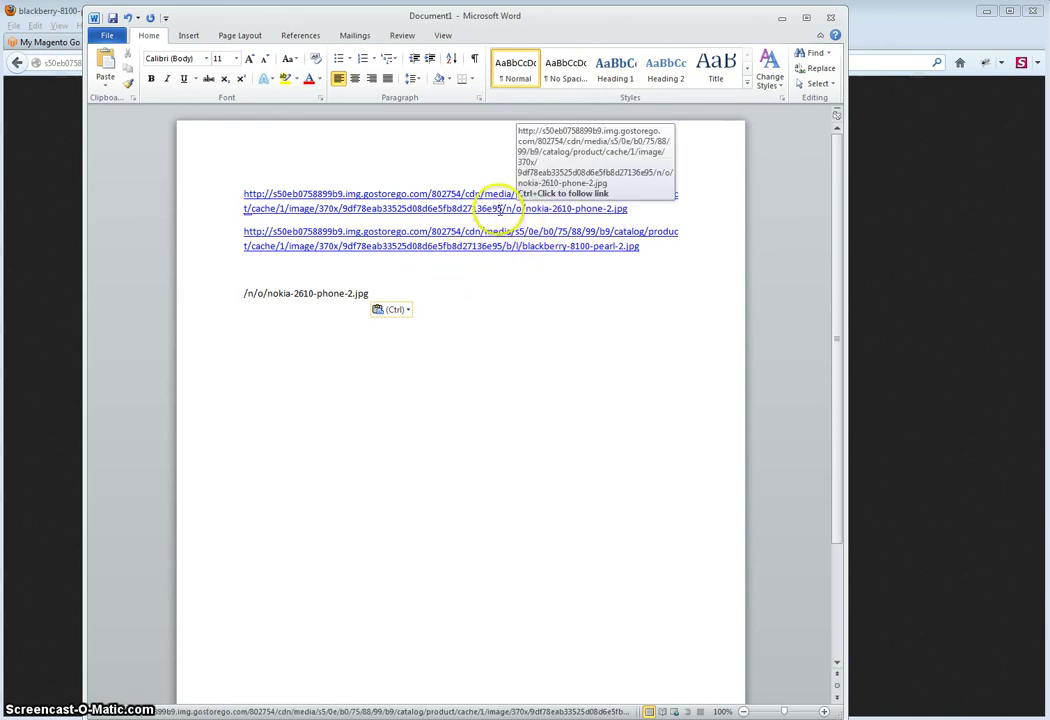
Step: Compare the endings of the Nokia and BlackBerry web addresses, starting at /n/o/ and /b/l/
click(514, 210)
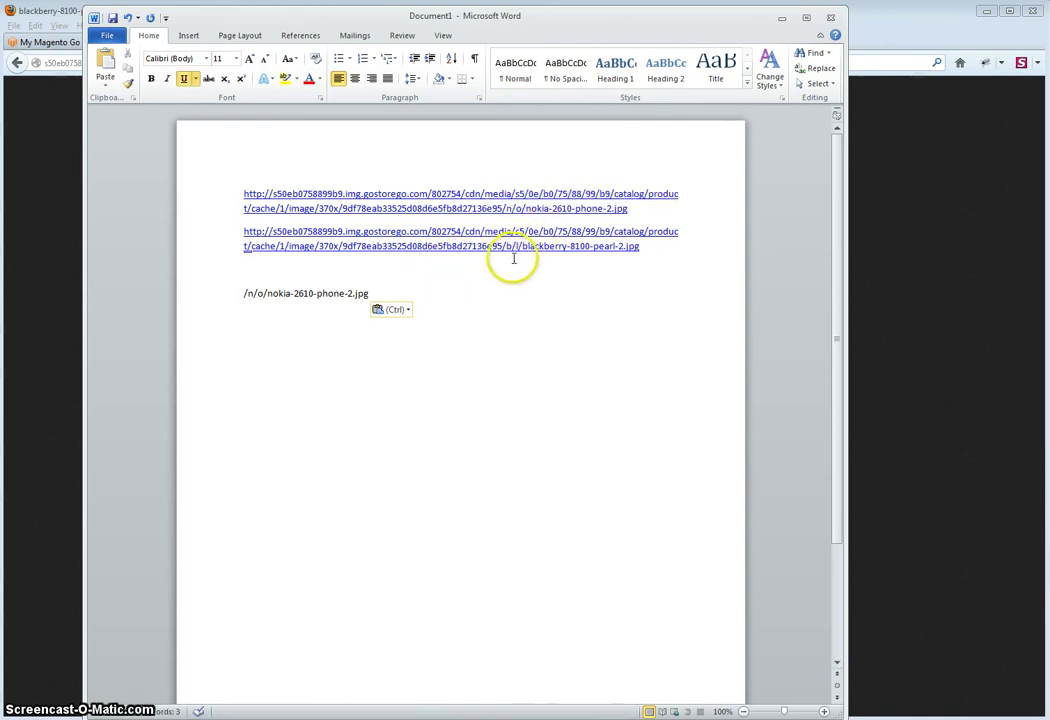
key(Down)
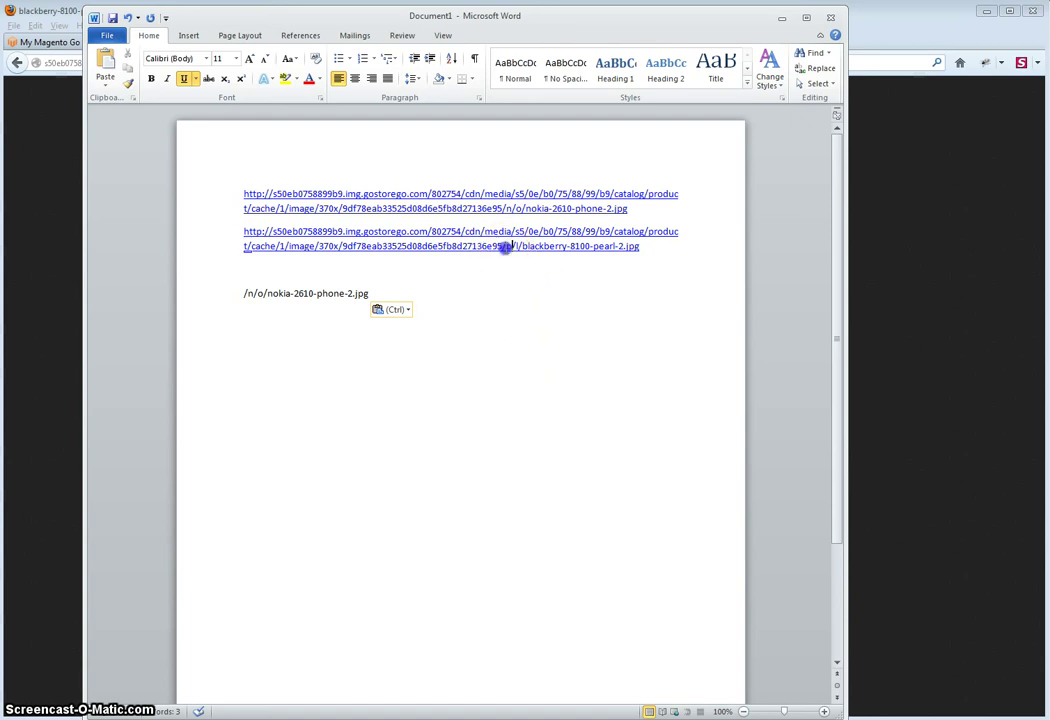
drag(502, 246, 600, 247)
click(626, 281)
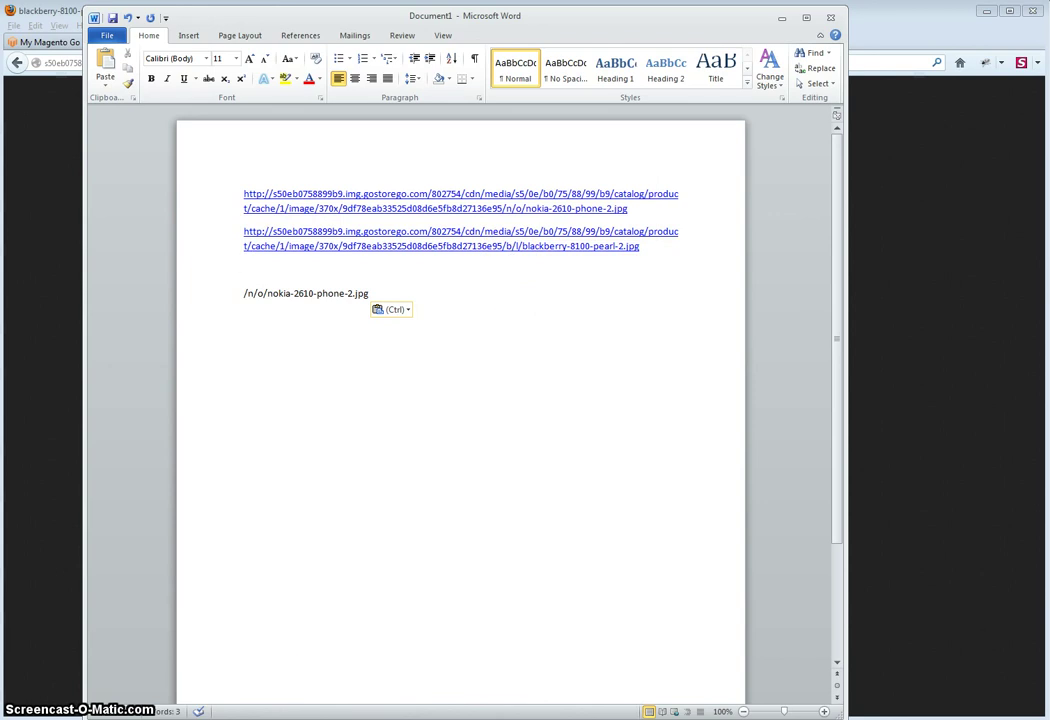
Step: Copy the image path /b/l/blackberry-8100-pearl-2.jpg from Excel cell BK5 and paste it above the Nokia path in the Word document
key(alt+Tab)
key(Down)
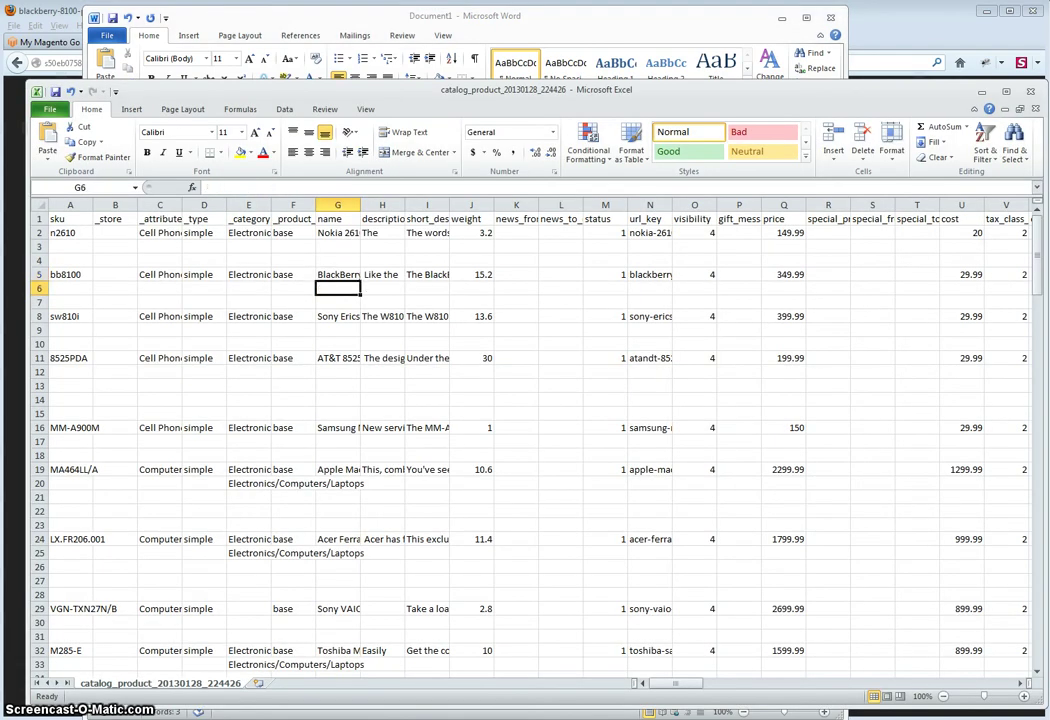
key(ctrl+Right)
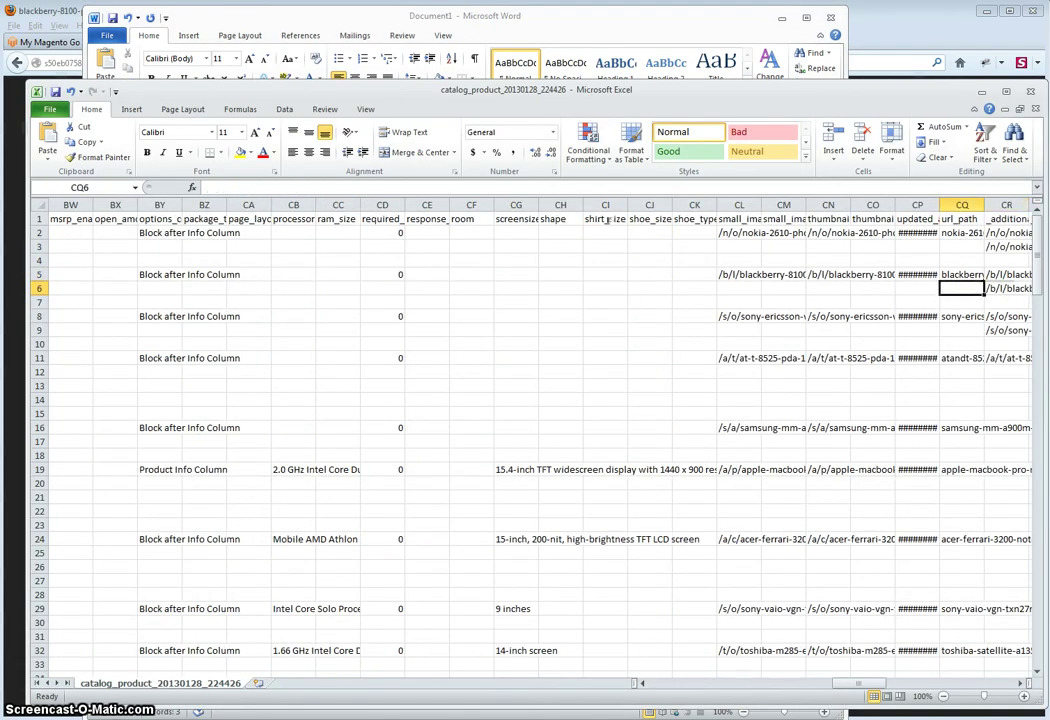
key(Left)
key(Left)
key(Left)
key(Left)
key(Left)
key(Left)
key(Left)
key(Left)
key(Left)
key(Left)
key(Left)
key(Left)
key(Left)
key(Left)
key(Left)
key(Left)
key(Left)
key(Left)
key(Left)
key(Left)
key(Left)
key(Left)
key(Left)
key(Left)
key(Left)
key(Left)
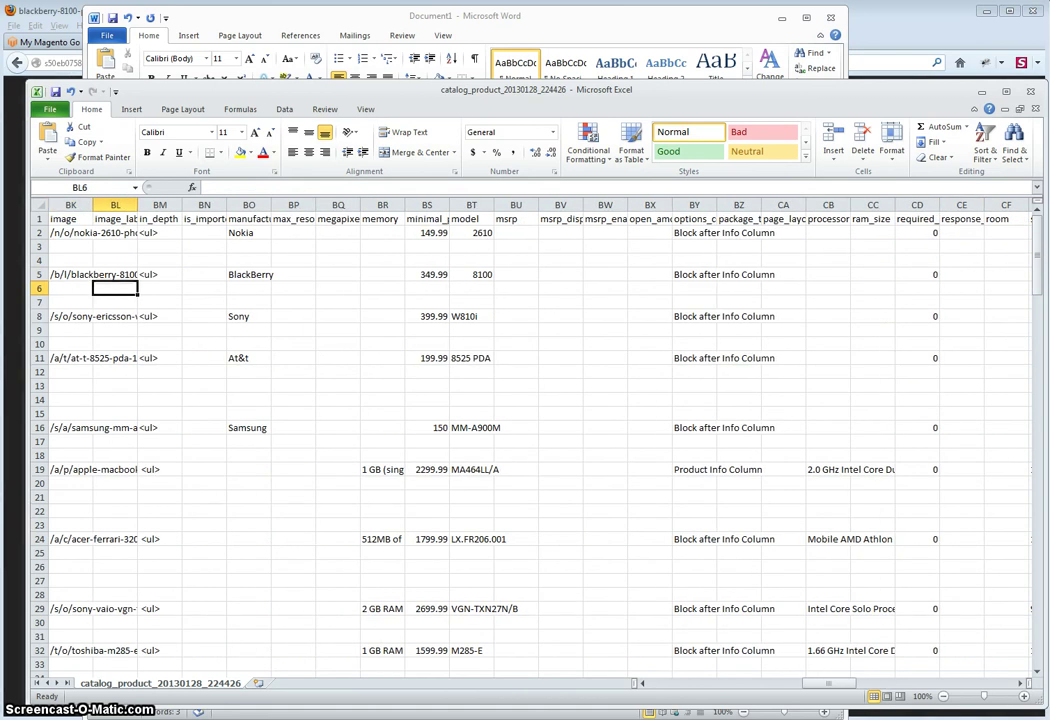
key(Right)
key(Right)
key(Up)
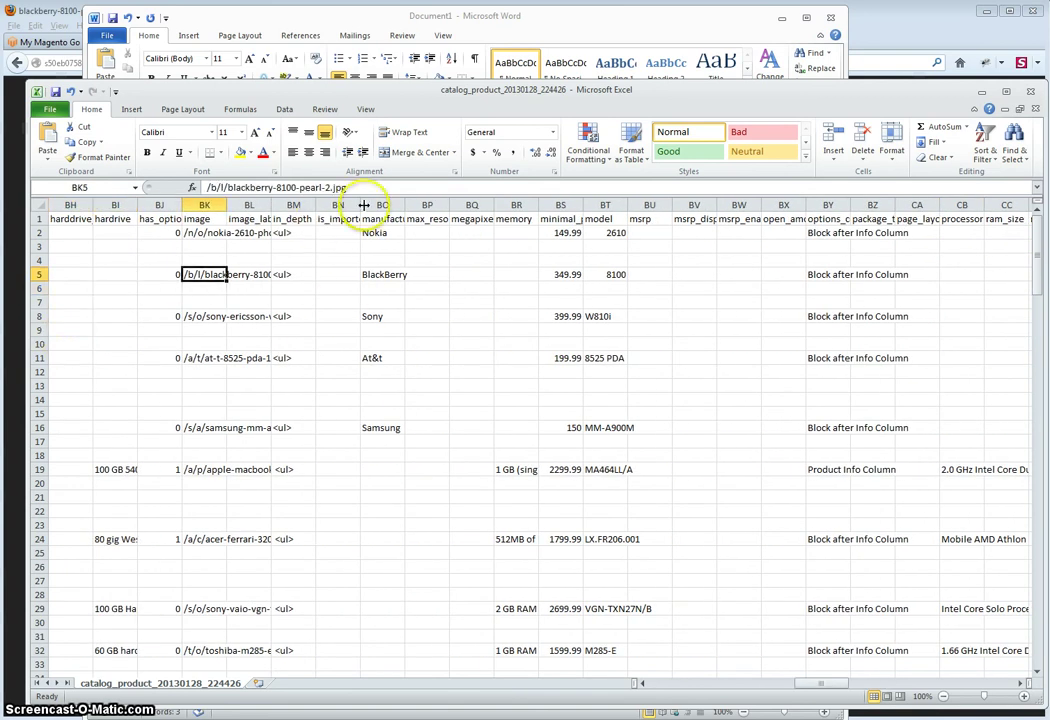
key(F2)
drag(346, 187, 191, 196)
key(ctrl+c)
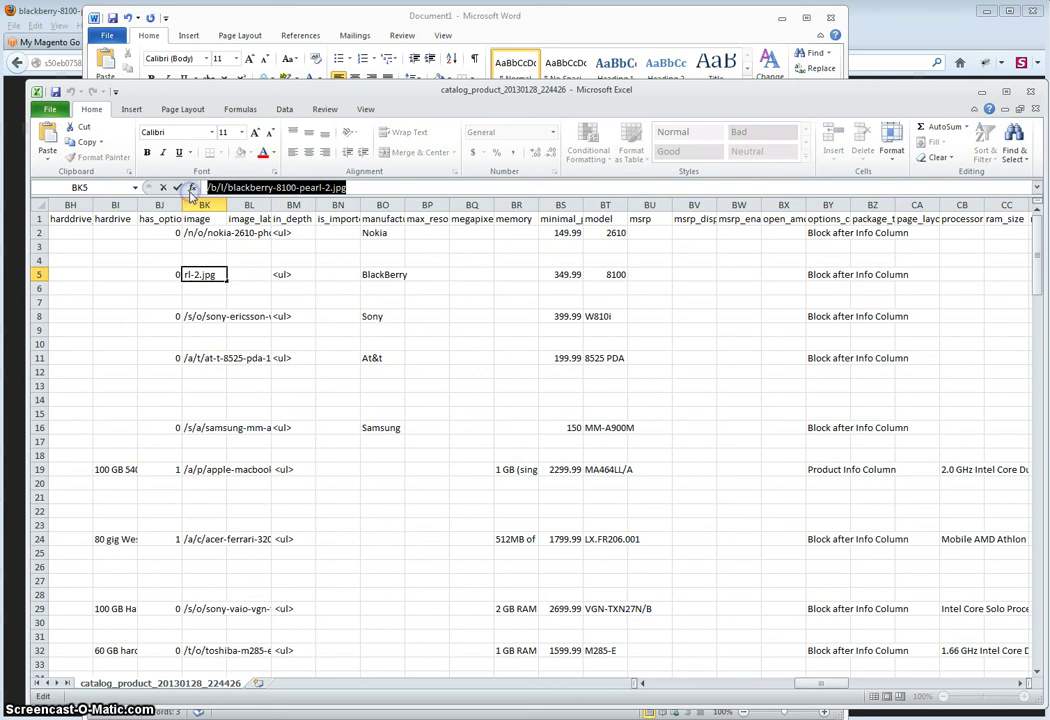
click(750, 22)
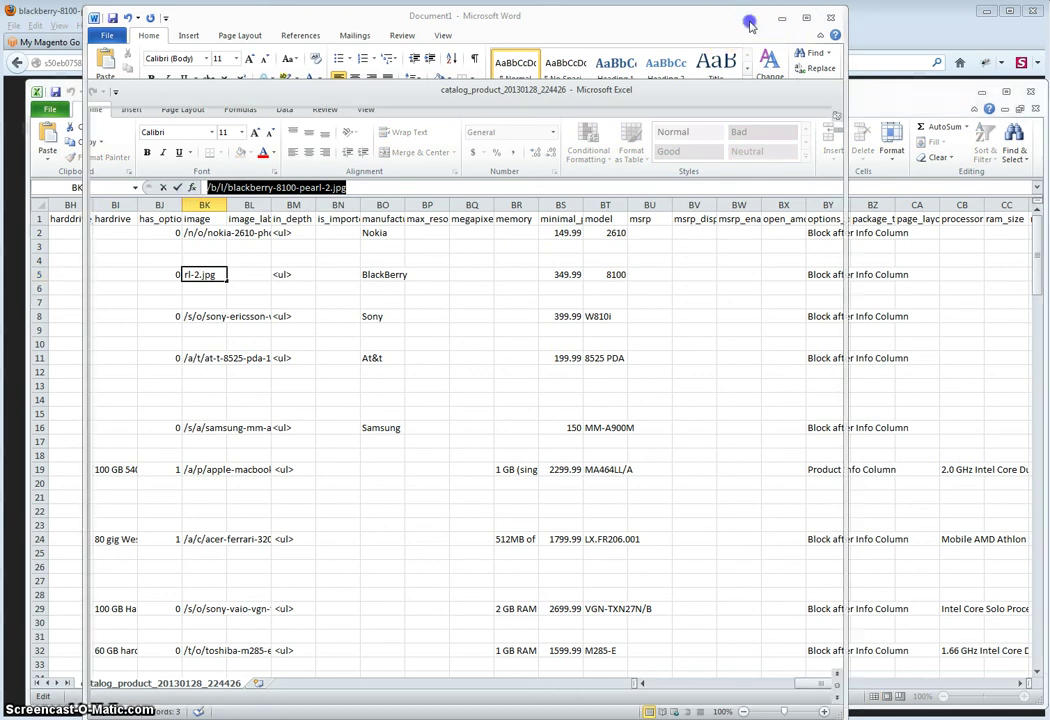
key(ctrl+v)
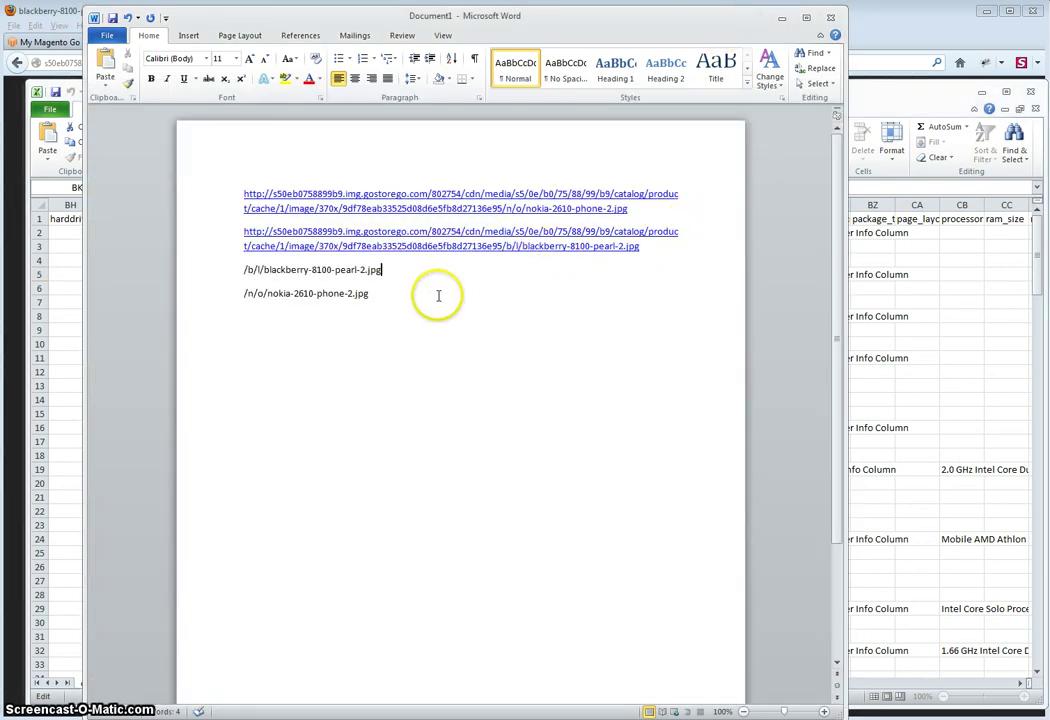
Step: Highlight the part of the BlackBerry web address before /b/l/ to compare it with the CSV path, and minimize the Word window
click(503, 246)
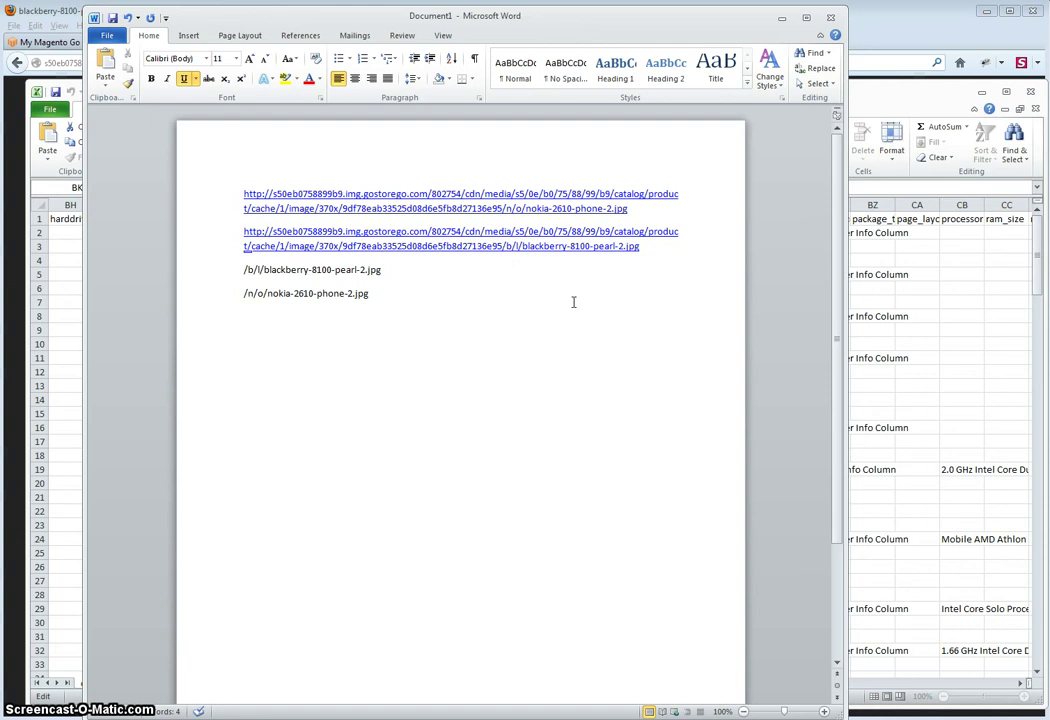
key(shift+Up)
key(shift+Up)
key(ctrl+shift+Down)
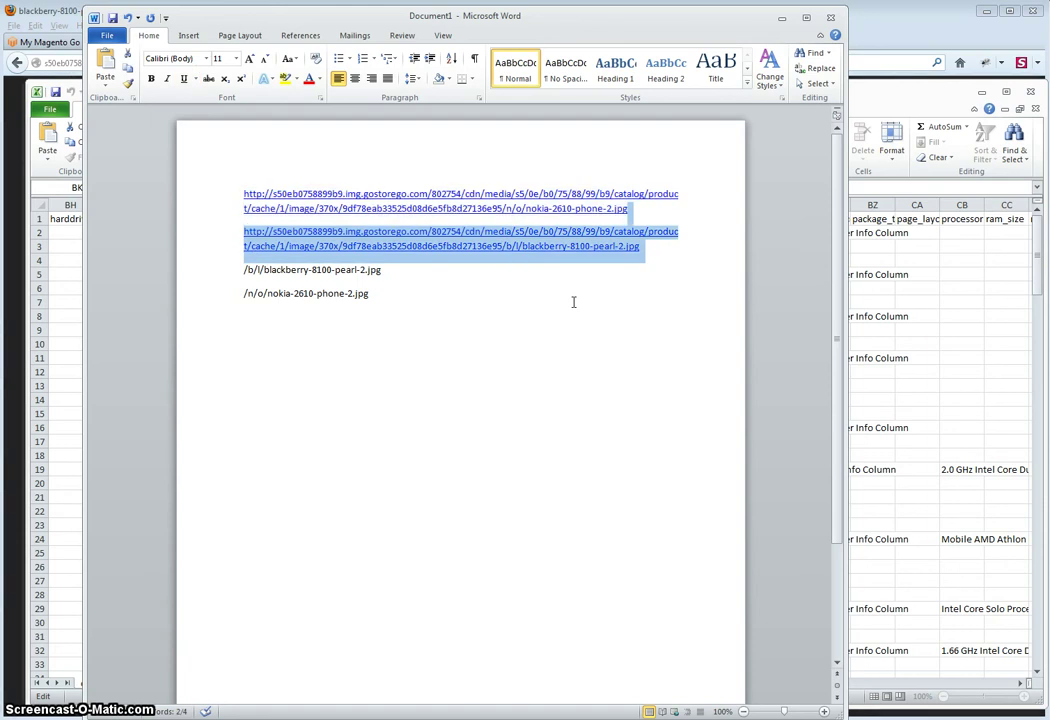
key(Up)
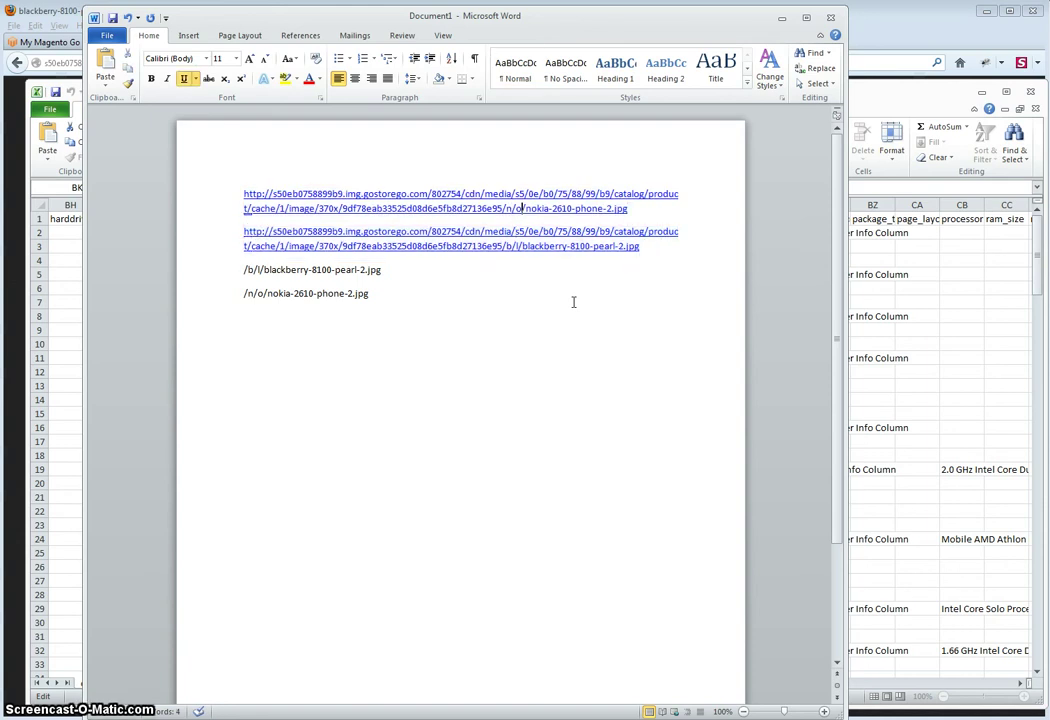
key(ctrl+Up)
key(ctrl+shift+Down)
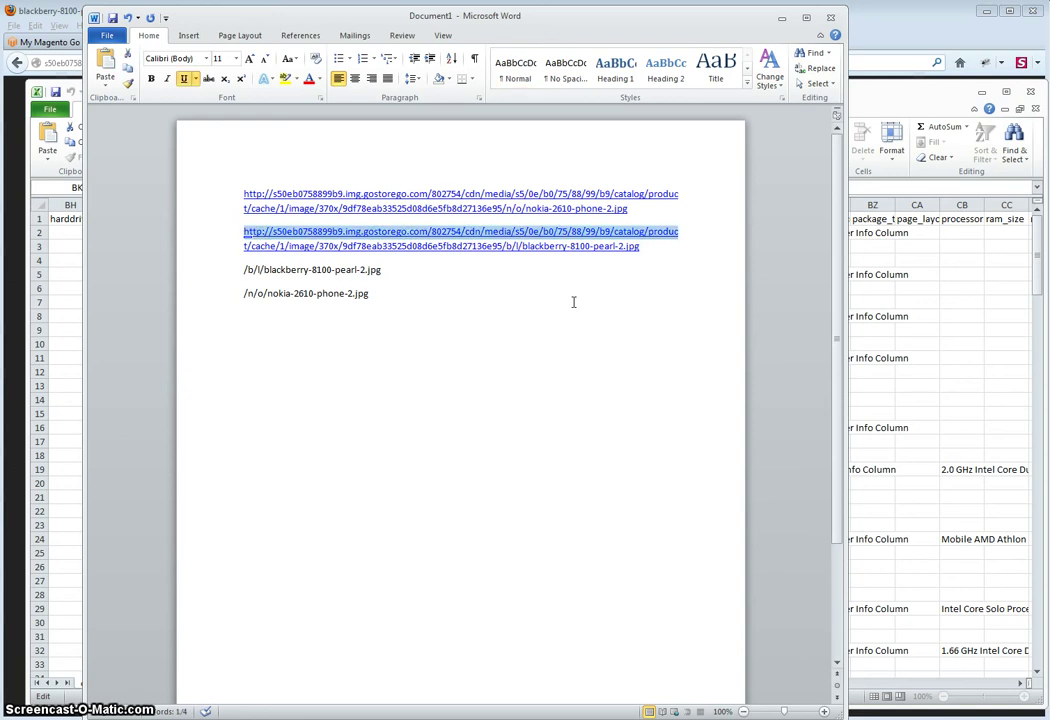
key(ctrl+shift+Left)
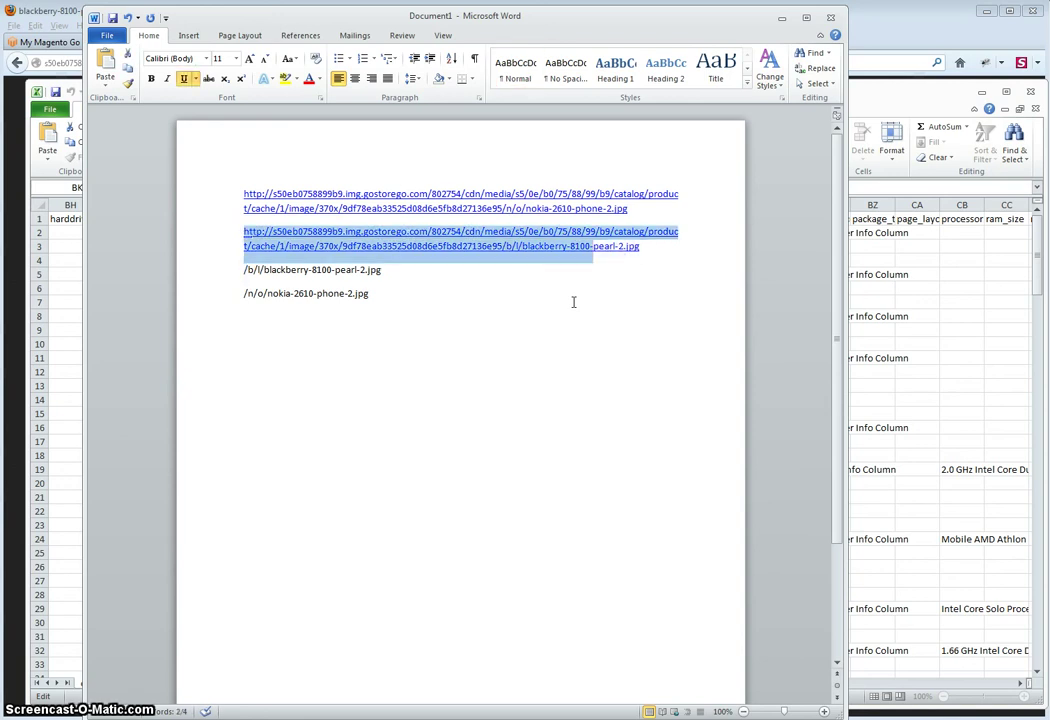
key(ctrl+shift+Left)
key(ctrl+shift+Left)
key(ctrl+shift+Left)
key(ctrl+shift+Left)
key(ctrl+shift+Left)
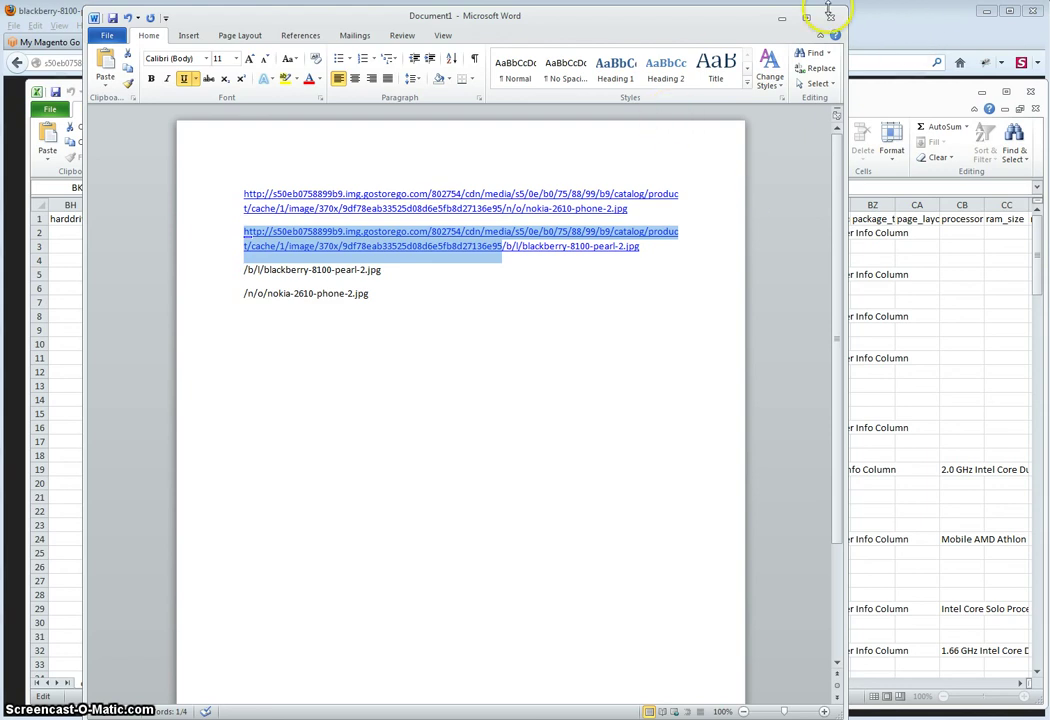
click(782, 18)
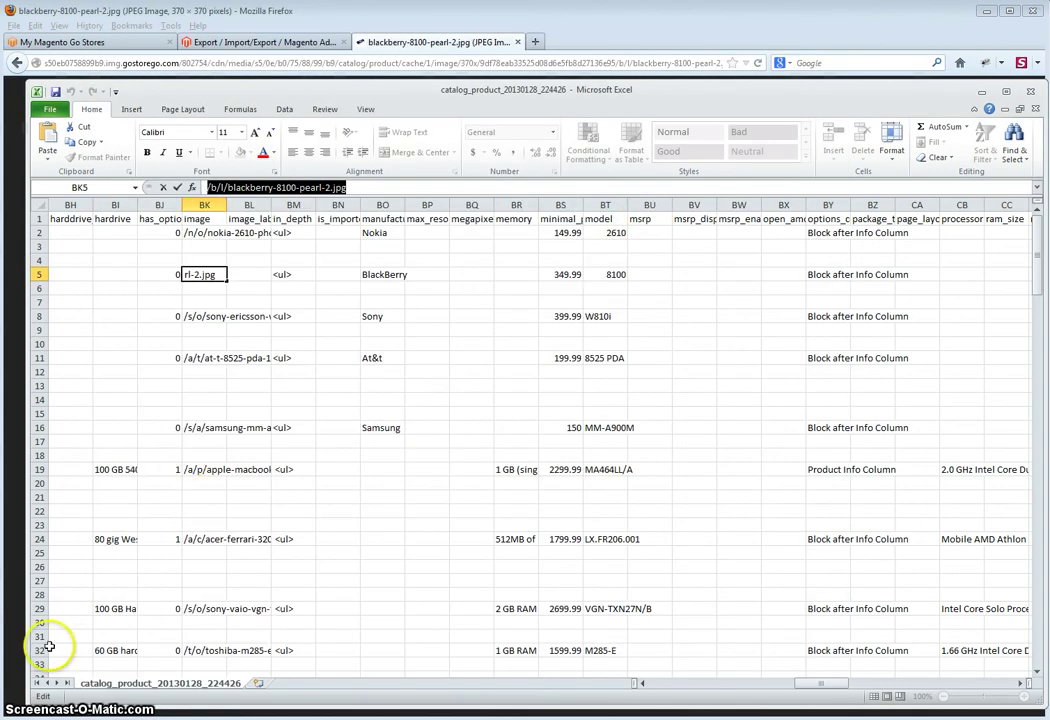